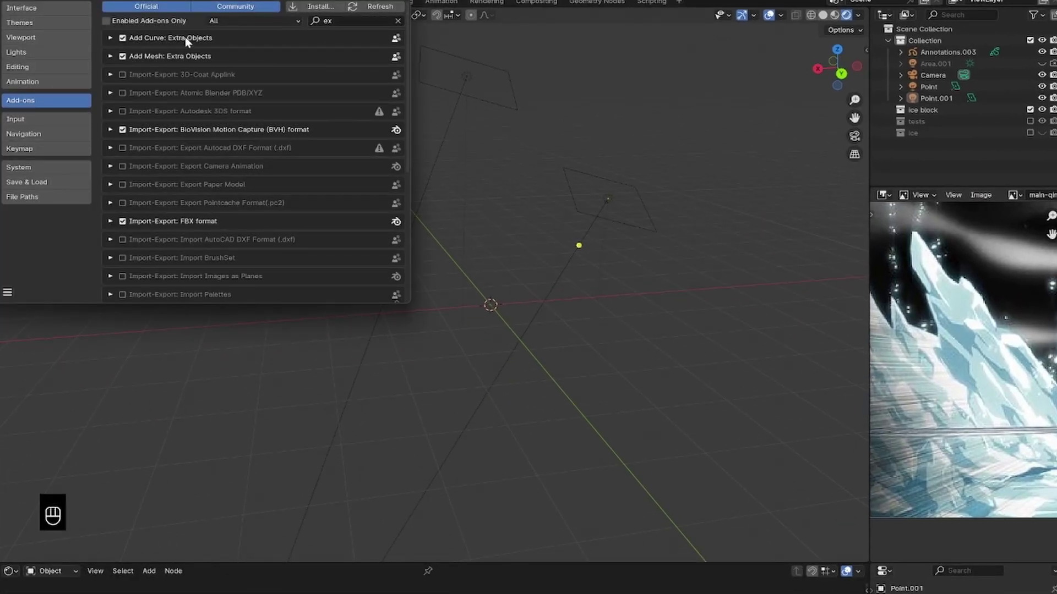
- Check the Add Mesh: Extra Objects add-on in the preferences, close them and save the file
click(110, 57)
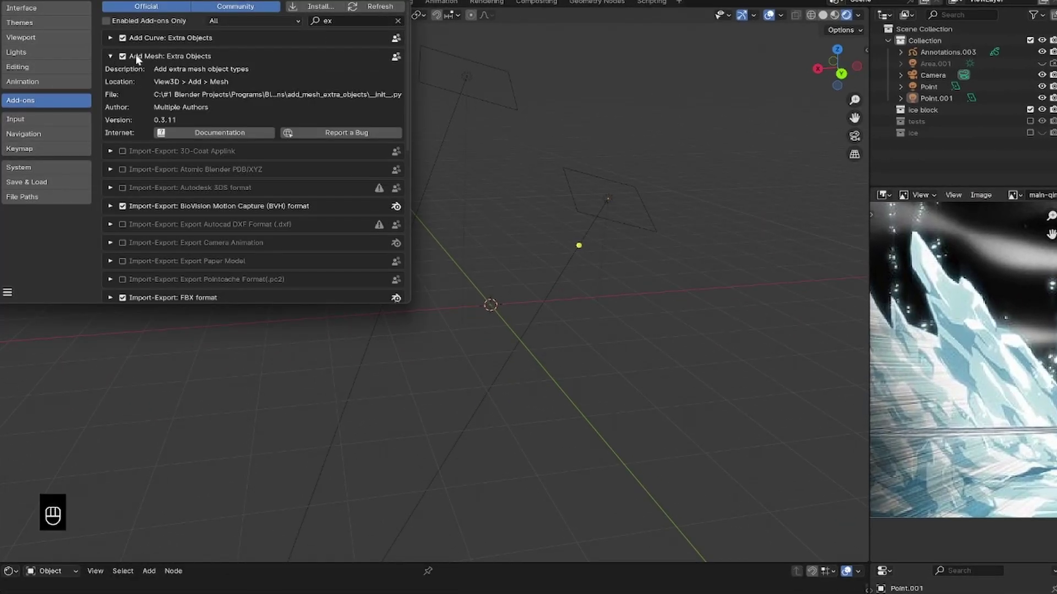
click(113, 56)
click(7, 292)
click(34, 257)
click(411, 1)
middle_drag(423, 168, 472, 245)
key(ctrl+s)
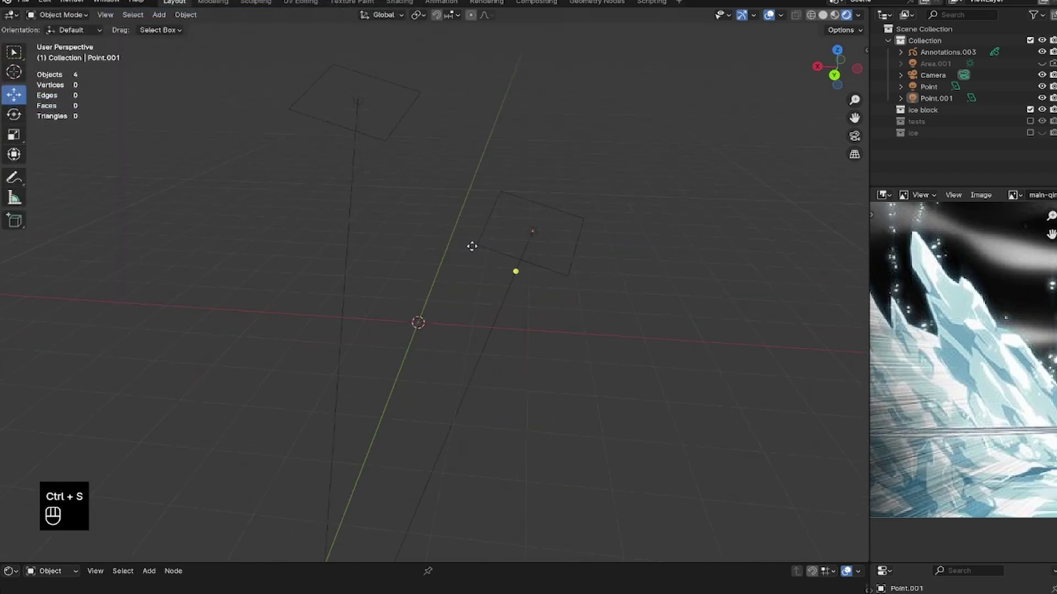
- Add a Gem mesh from the Diamonds primitives at the world origin and save the file
key(shift+a)
mouse_move(468, 227)
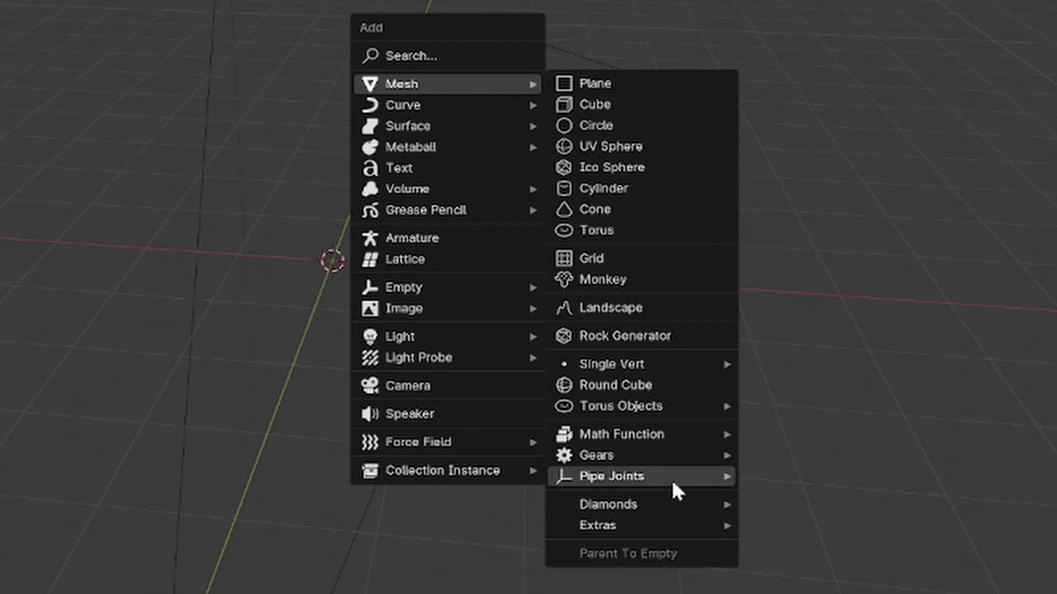
mouse_move(677, 502)
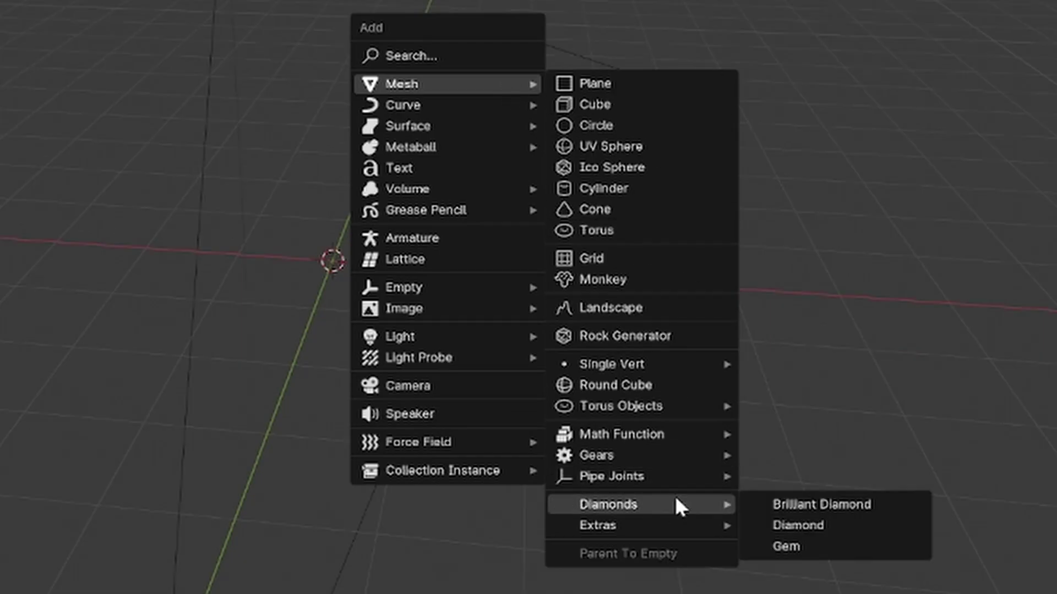
click(787, 544)
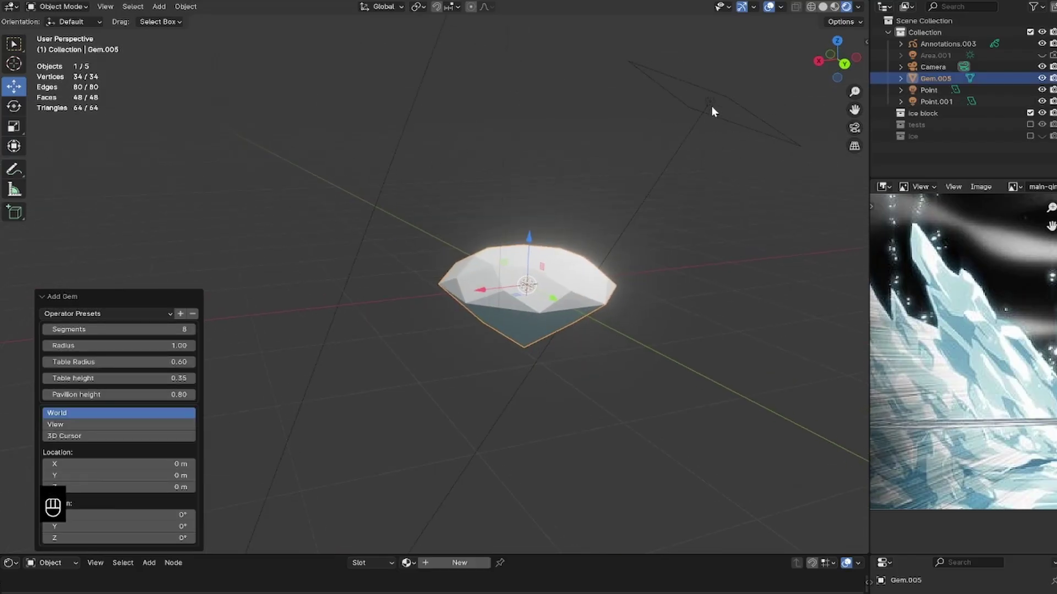
key(ctrl+s)
- Shape the gem with 6 segments, radius 0.85, table radius 0.69, table height 2.45, pavilion height 1.91 and 180° Y rotation
drag(117, 330, 226, 378)
drag(133, 377, 129, 377)
drag(133, 363, 177, 394)
click(136, 527)
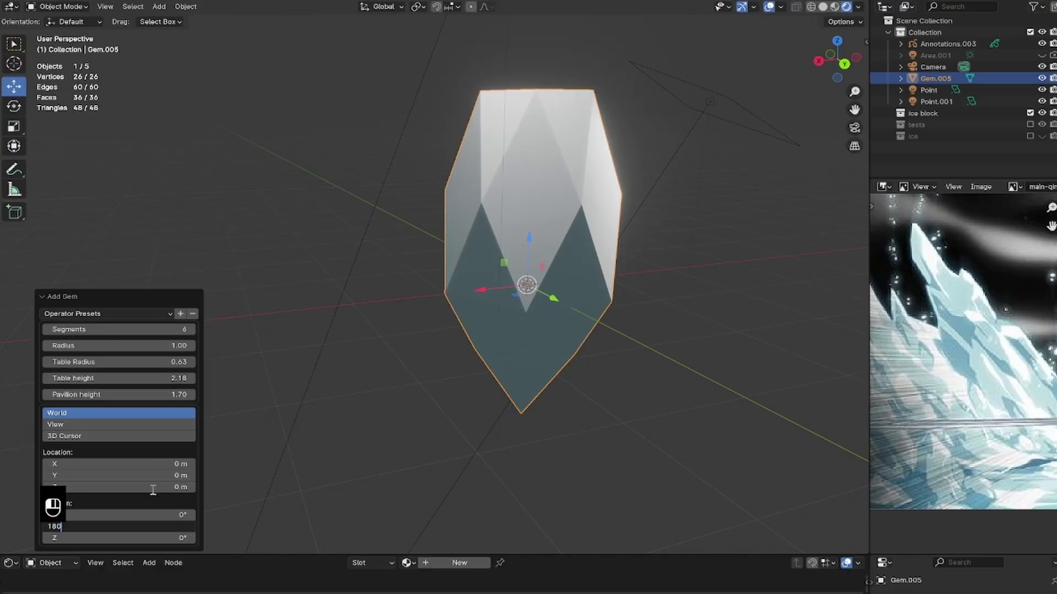
key(Return)
middle_drag(415, 361, 506, 260)
drag(138, 361, 189, 395)
drag(142, 361, 117, 345)
key(g)
key(z)
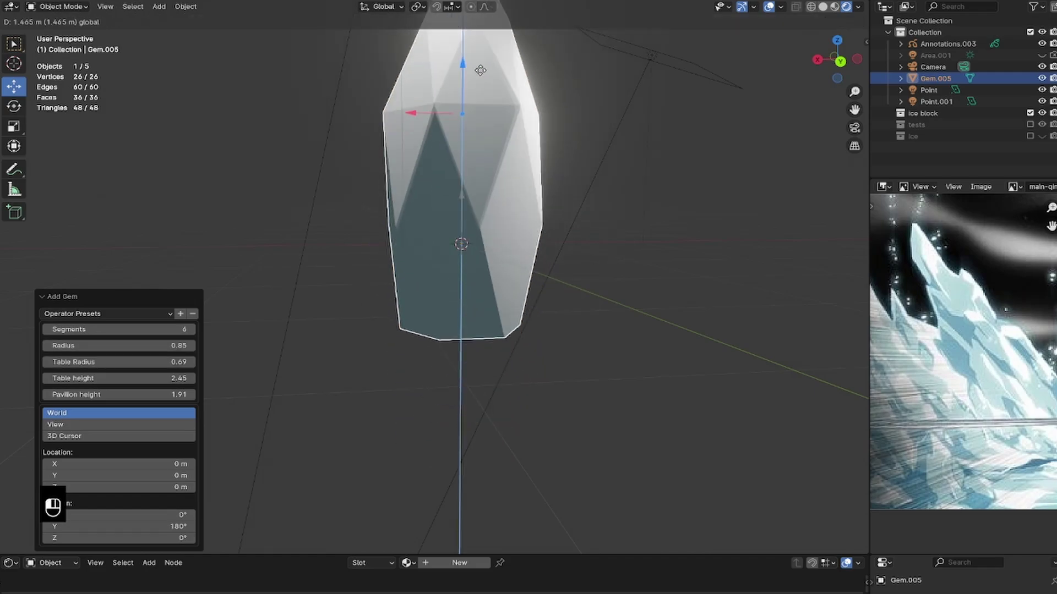
key(Escape)
- Raise the gem's whole mesh in Edit Mode so its base sits at the object origin, and save
key(ctrl+s)
key(Tab)
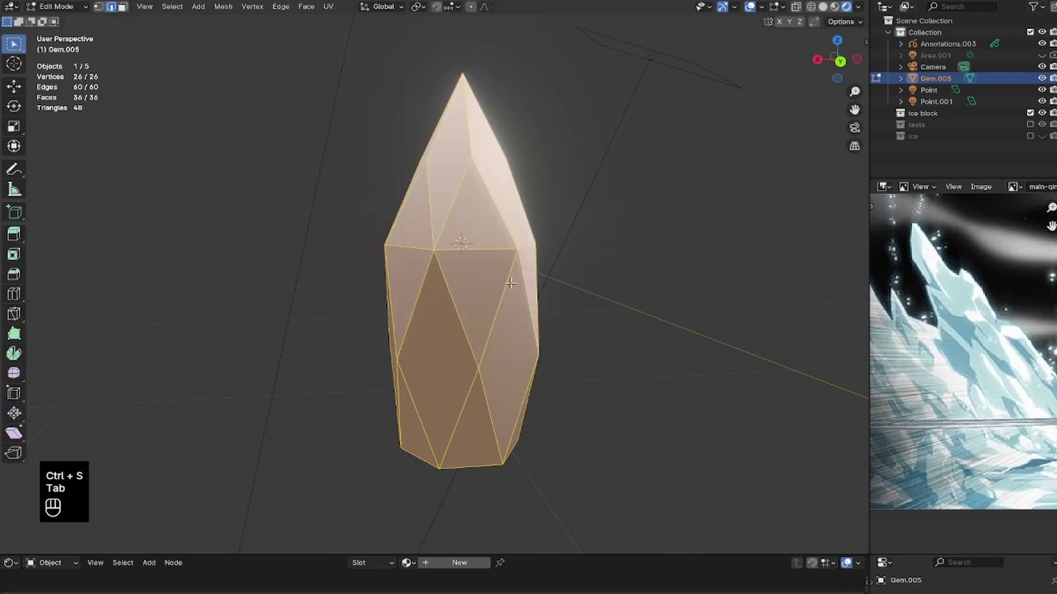
click(14, 86)
drag(458, 271, 505, 203)
key(Tab)
shift+middle_drag(505, 253, 476, 347)
scroll(476, 347, down, 3)
key(ctrl+s)
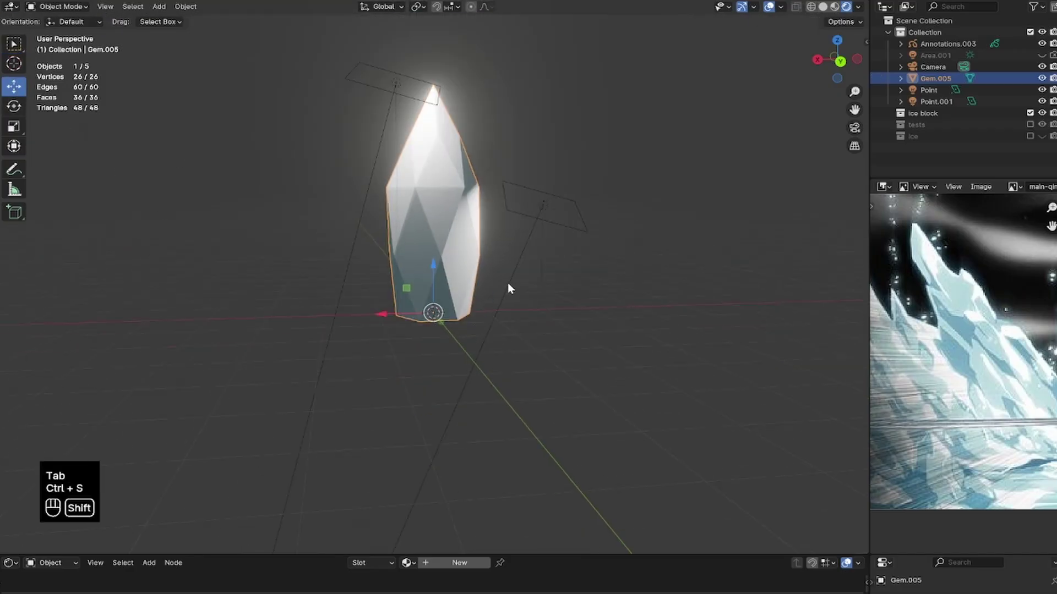
- Reposition the area light that hangs above the crystal
shift+middle_drag(507, 283, 498, 339)
click(413, 164)
key(g)
click(535, 118)
- Move and rotate the other area light beside the crystal, and save the file
middle_drag(545, 282, 419, 264)
click(441, 273)
key(g)
click(445, 207)
key(r)
click(482, 261)
key(ctrl+s)
- Duplicate the gem, tilt the copy about 24° around Y, scale it down and nudge it beside the original
click(384, 282)
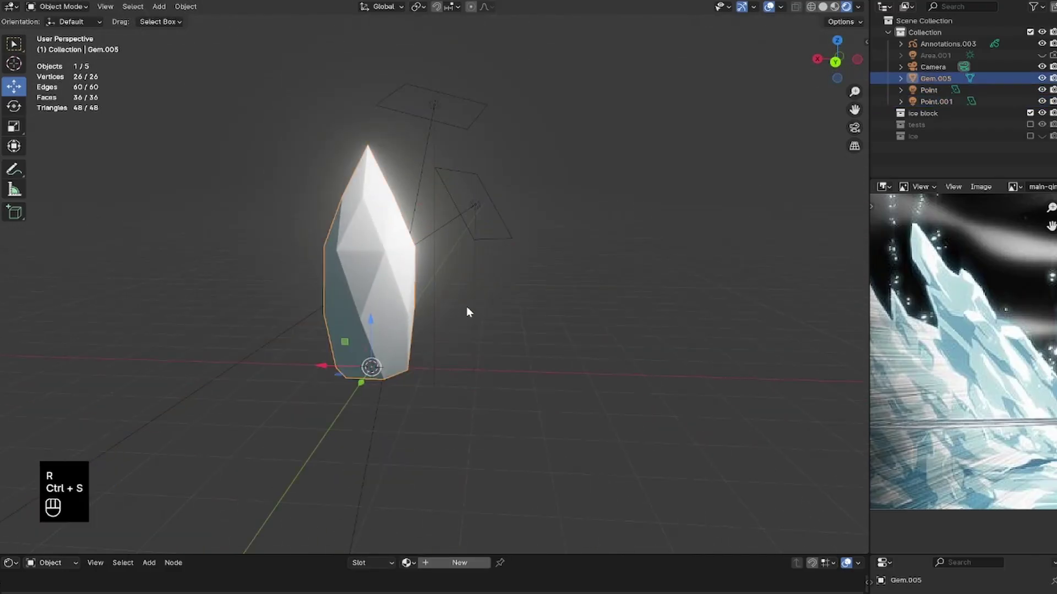
key(shift+d)
right_click(506, 278)
key(r)
click(478, 247)
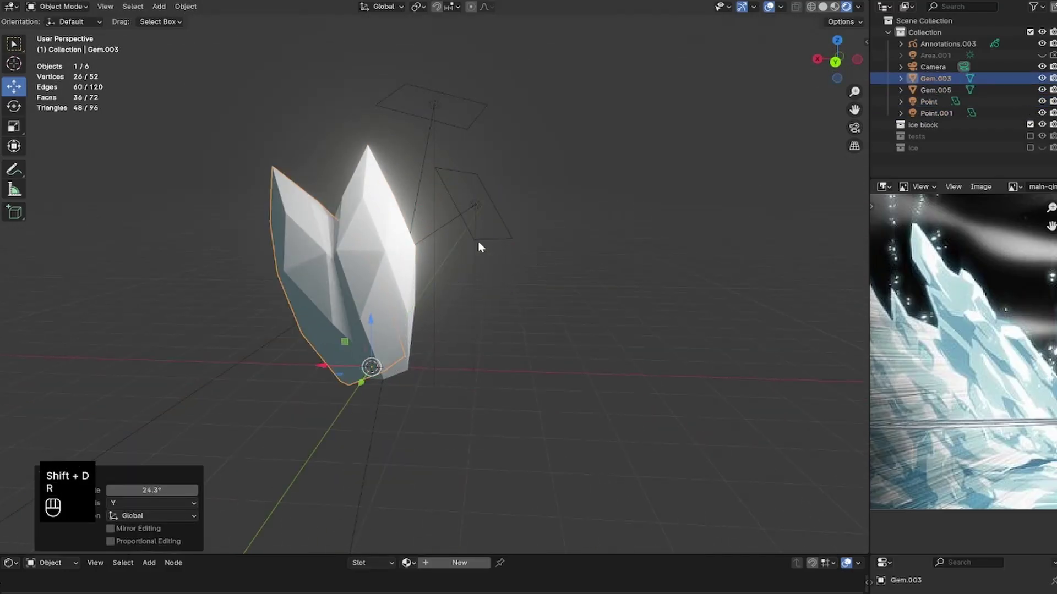
key(s)
click(453, 255)
key(g)
click(448, 252)
- Duplicate the smaller shard in place and rotate the copy about -66° around the global Z axis
middle_drag(447, 253, 478, 320)
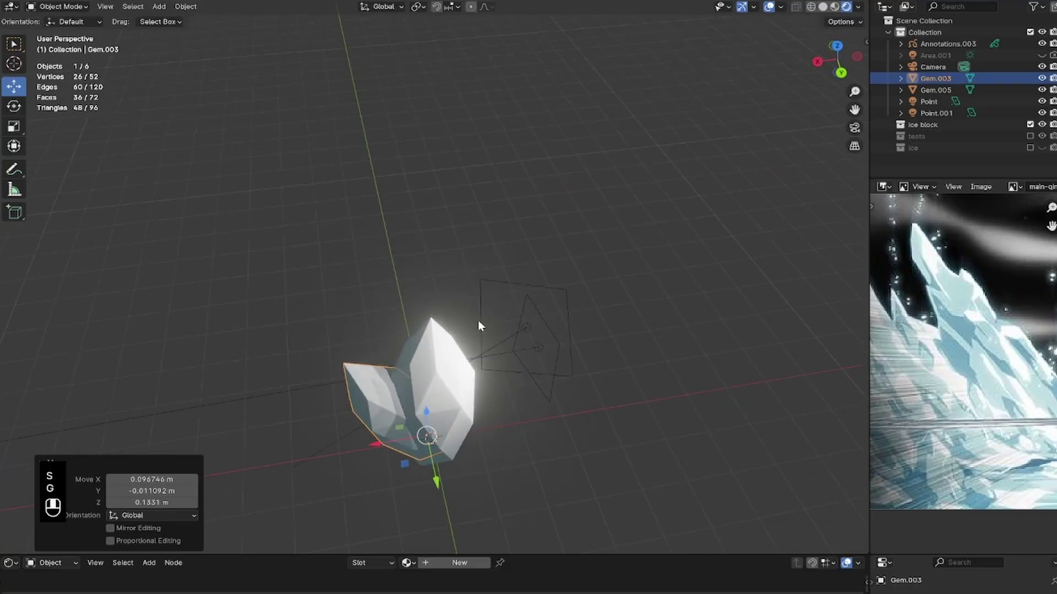
scroll(496, 324, up, 2)
key(shift+d)
right_click(514, 313)
key(r)
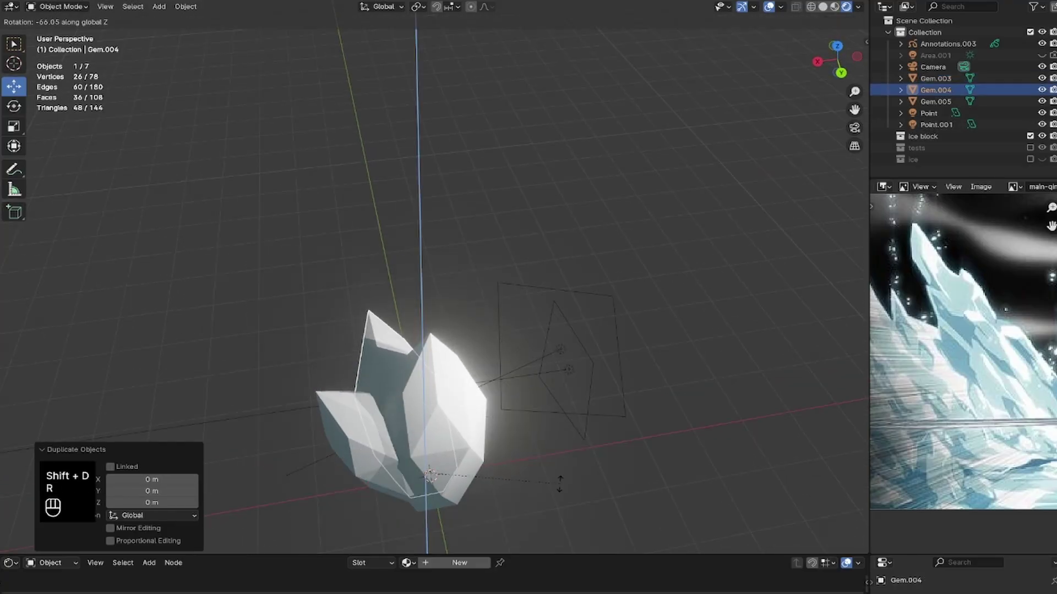
click(562, 477)
- Scale the new third shard up and adjust its placement in the cluster
key(s)
middle_drag(582, 388, 628, 306)
click(603, 264)
click(604, 275)
click(435, 153)
key(g)
click(512, 188)
click(550, 242)
- Scale the third shard's base vertices to about 0.8 in Edit Mode, return to Object Mode and save
middle_drag(509, 272, 504, 347)
key(Tab)
key(1)
key(shift+z)
drag(519, 344, 339, 421)
key(shift+z)
key(s)
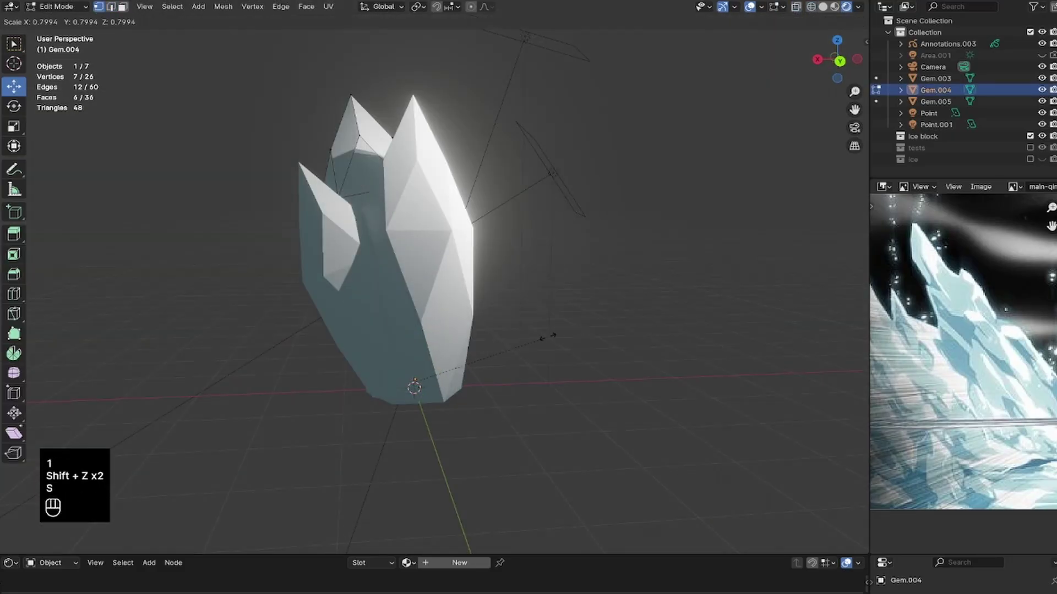
click(548, 337)
key(Tab)
click(528, 343)
mouse_move(529, 343)
middle_down()
mouse_move(588, 351)
mouse_move(522, 339)
middle_up()
scroll(514, 342, down, 2)
key(ctrl+s)
- Join the three ice shards into one object and save the file
click(418, 299)
shift+click(468, 269)
shift+click(420, 236)
key(ctrl+j)
key(ctrl+s)
- Enlarge the shader editor and properties editor areas, widen the properties area and save the file
drag(894, 555, 894, 319)
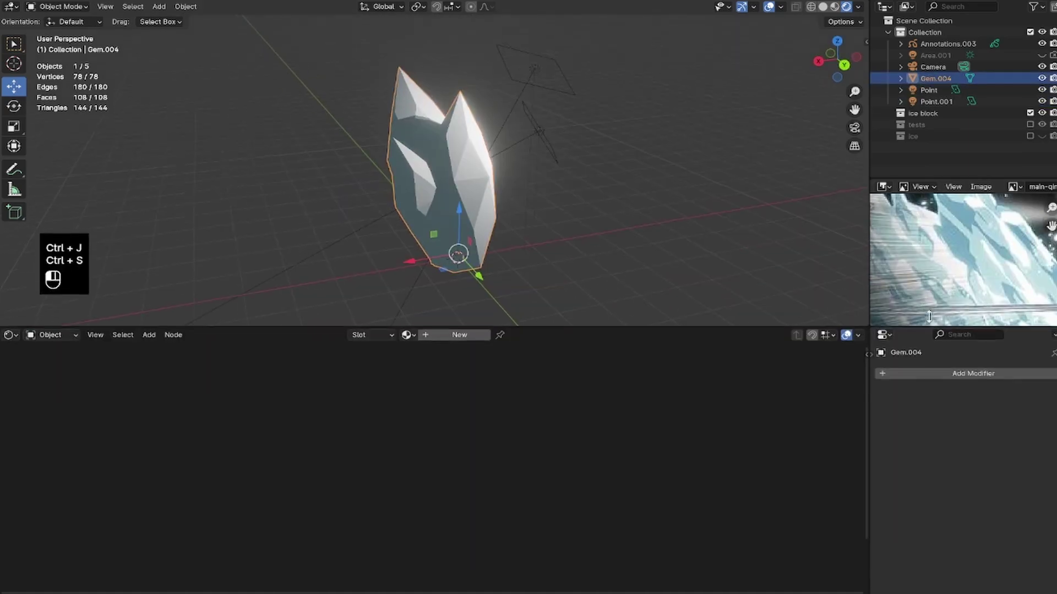
click(871, 345)
drag(867, 345, 853, 347)
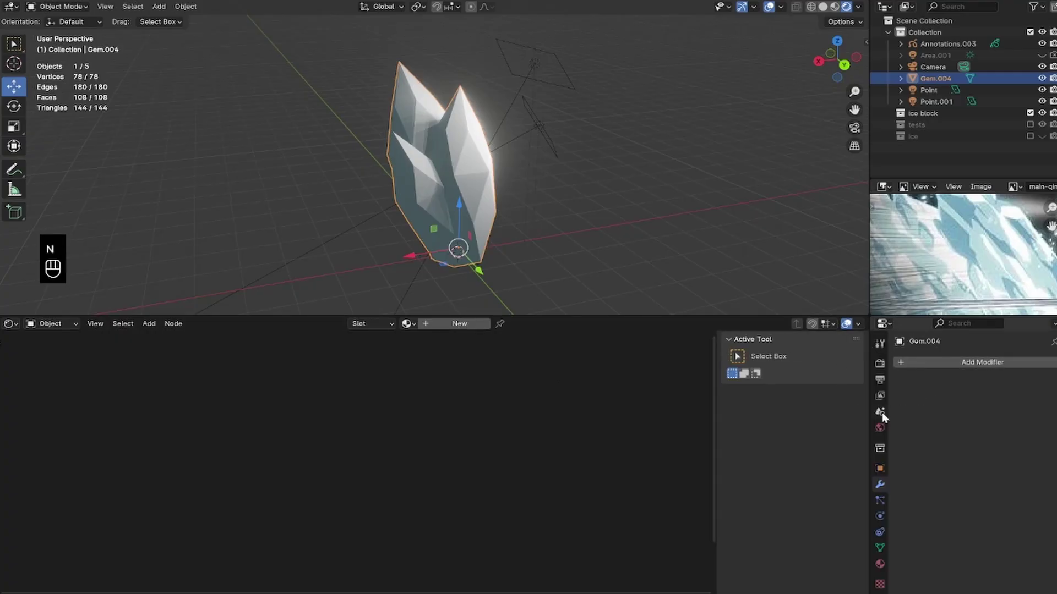
drag(870, 419, 838, 419)
key(ctrl+s)
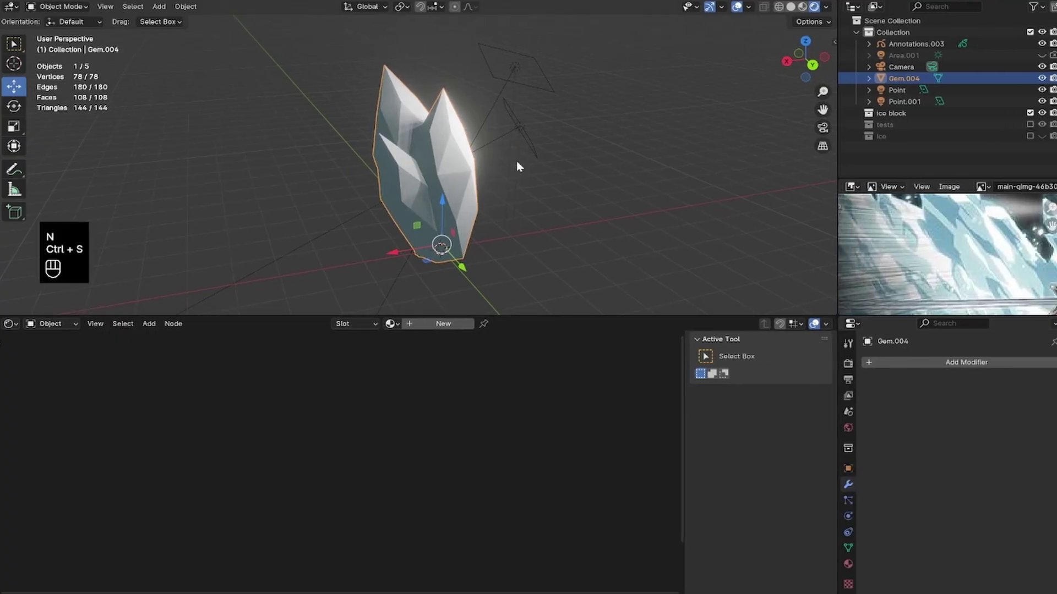
- Add a Subdivision modifier to the joined shards with viewport level 2 and the Simple type
key(ctrl+1)
click(1038, 413)
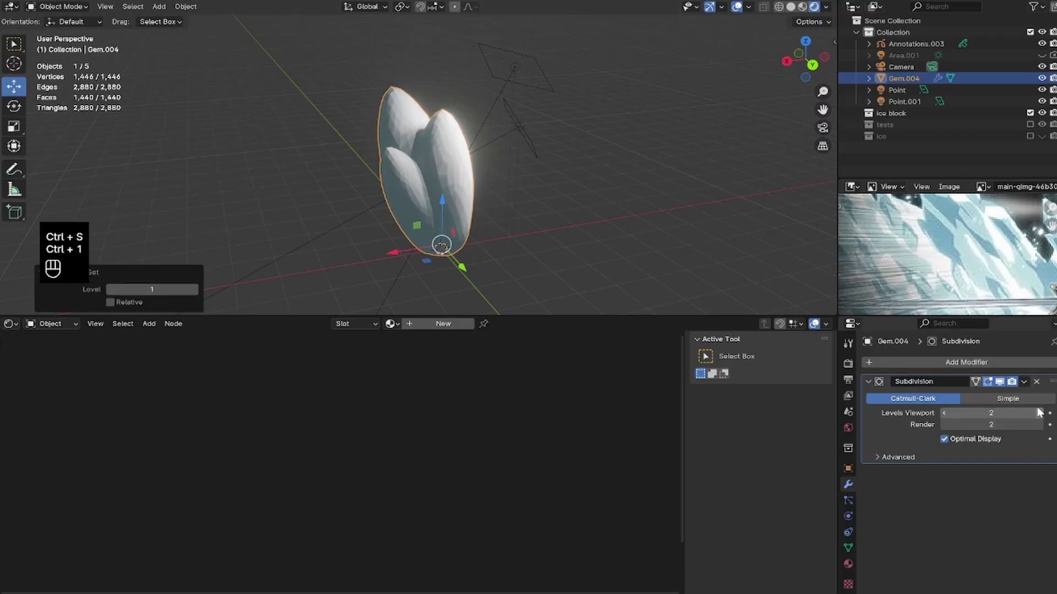
click(1008, 399)
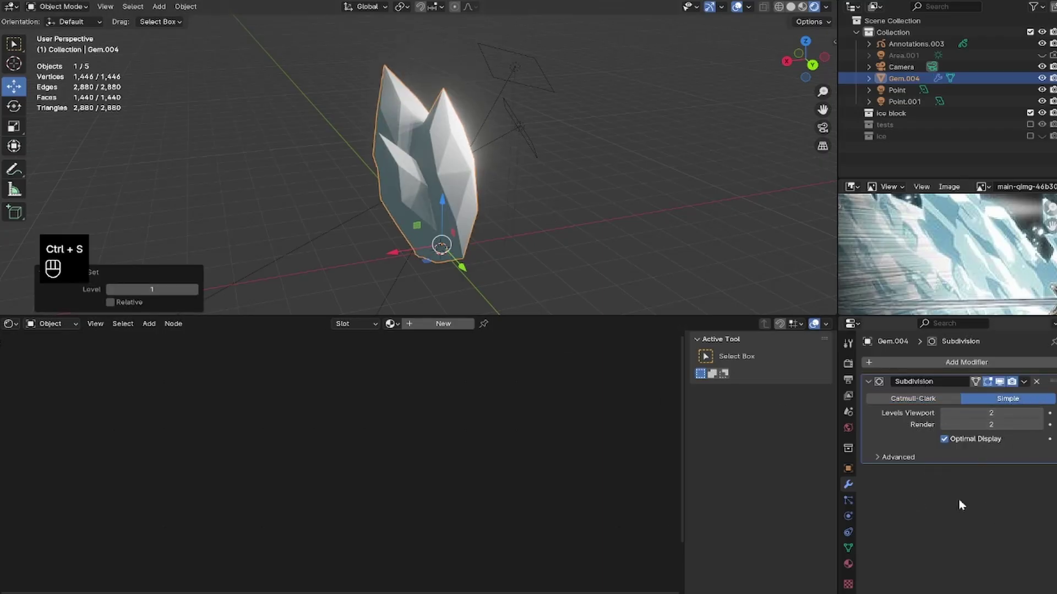
- Give the shards a new material named Ice Shards and delete its Principled BSDF node
key(n)
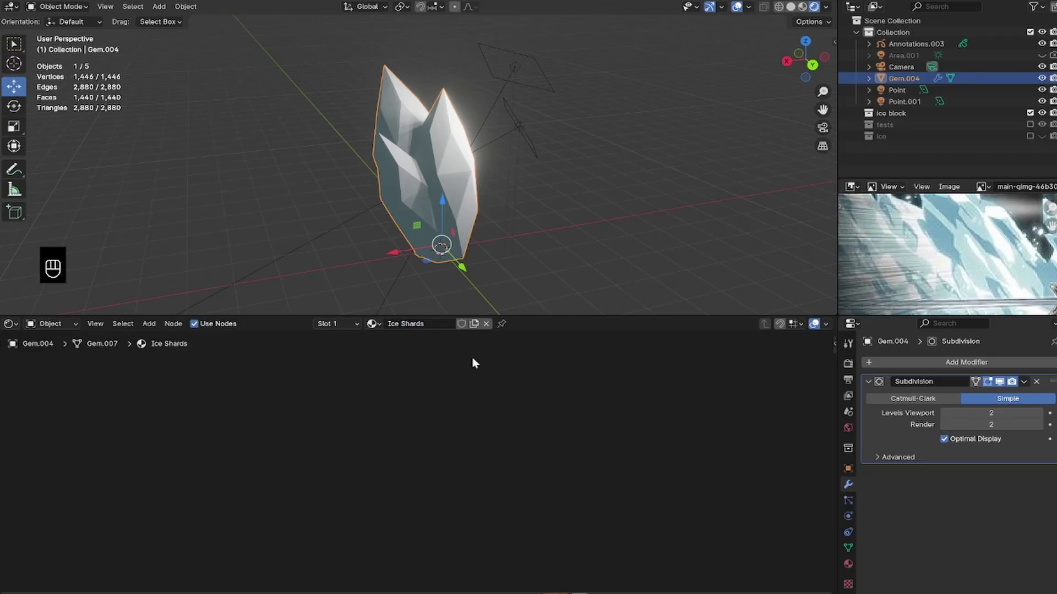
key(ctrl+s)
scroll(514, 462, down, 7)
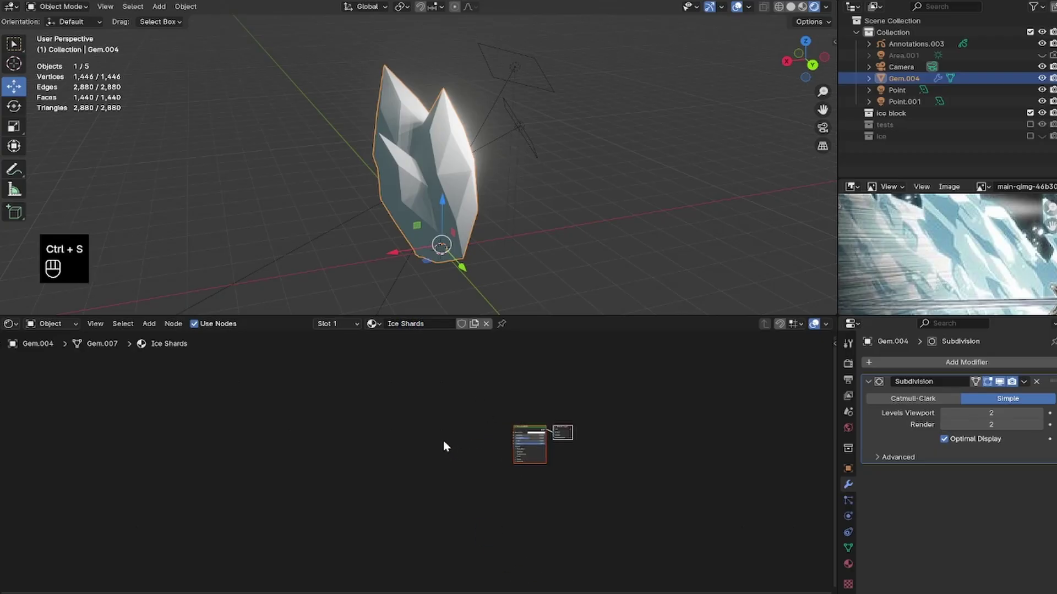
scroll(457, 465, up, 2)
key(x)
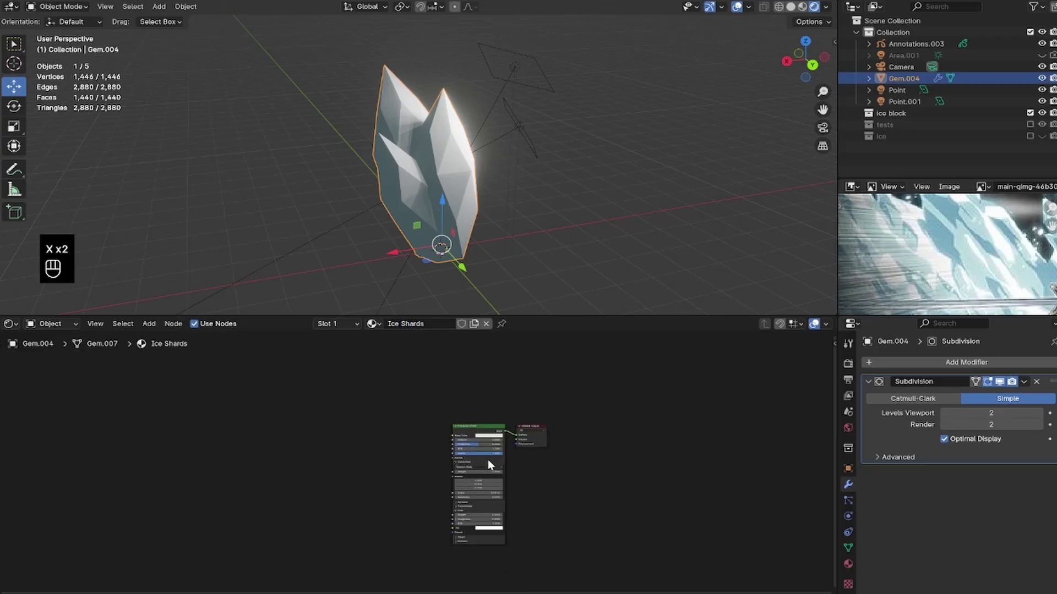
click(487, 460)
key(x)
key(ctrl+s)
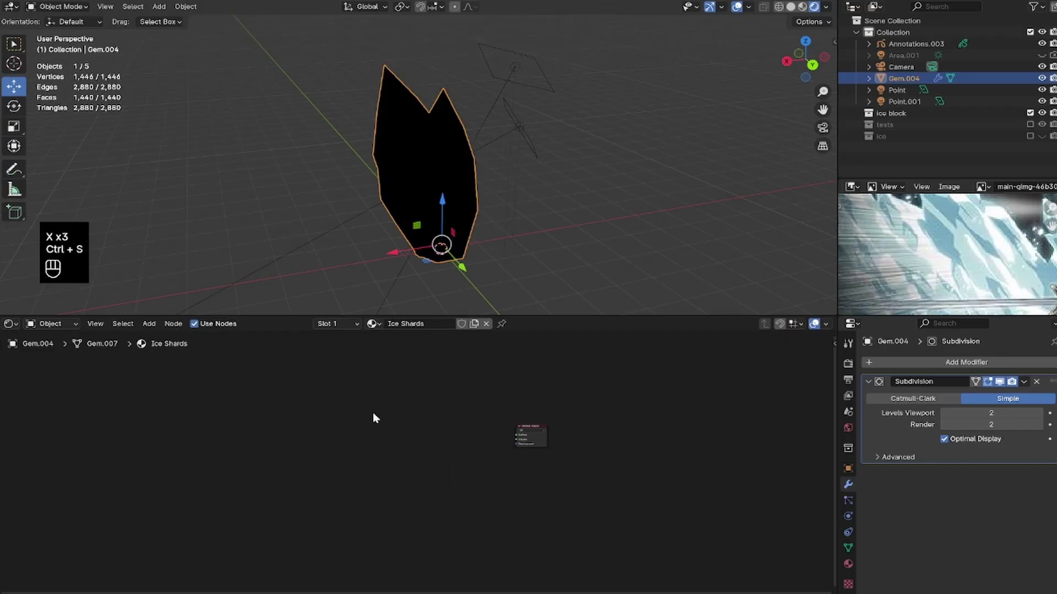
- Add a Diffuse BSDF node well ahead of the Material Output, connect it to Surface and save
key(shift+a)
click(394, 408)
text(di)
click(441, 428)
click(316, 445)
drag(317, 450, 224, 434)
key(ctrl+s)
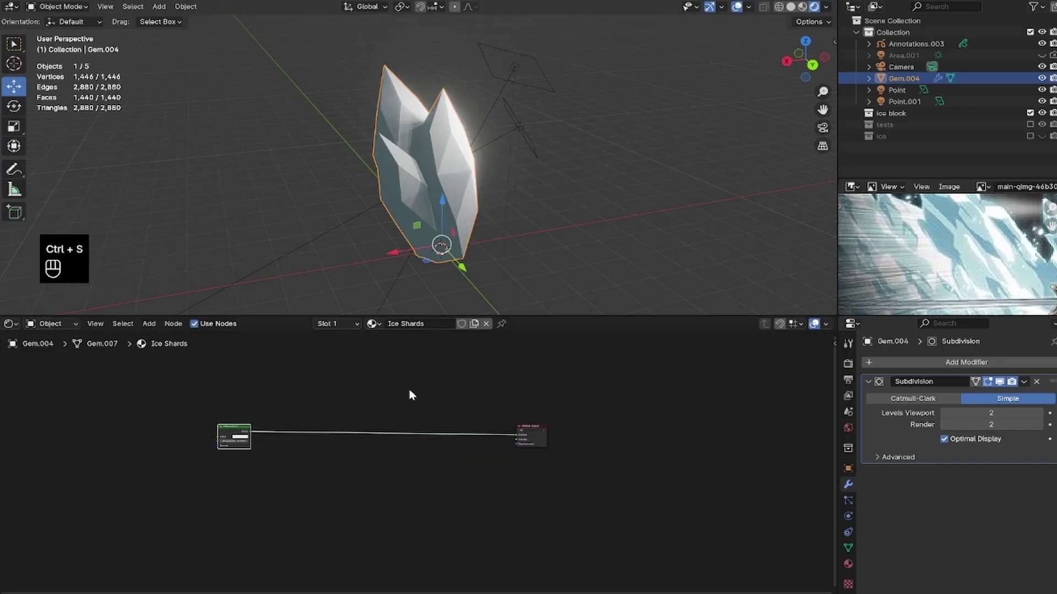
- Insert a Shader to RGB node and then a Color Ramp on the link between Diffuse BSDF and Material Output
key(shift+a)
text(sh)
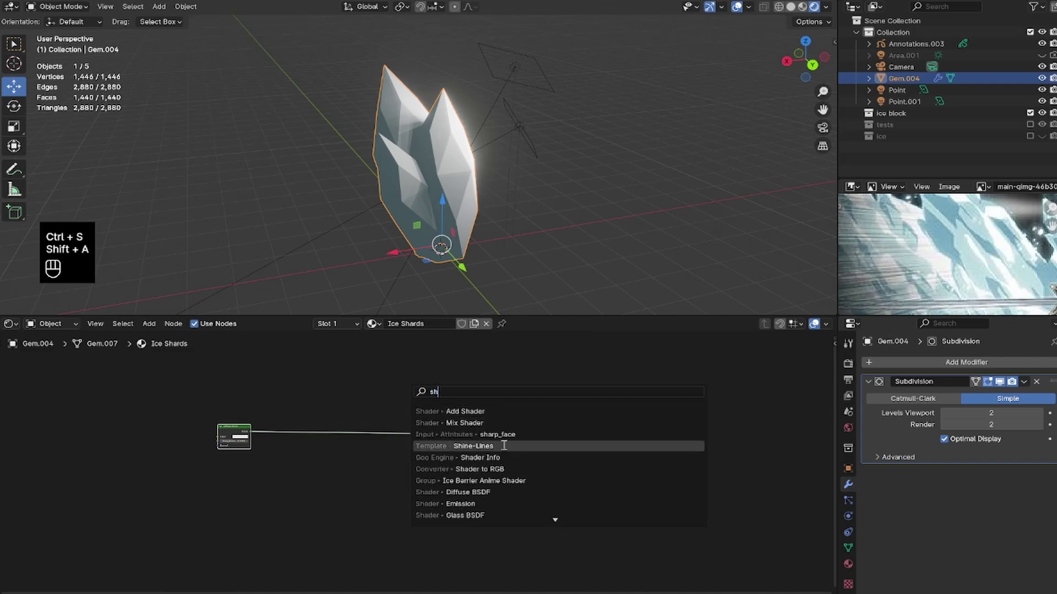
click(478, 469)
click(287, 436)
key(shift+a)
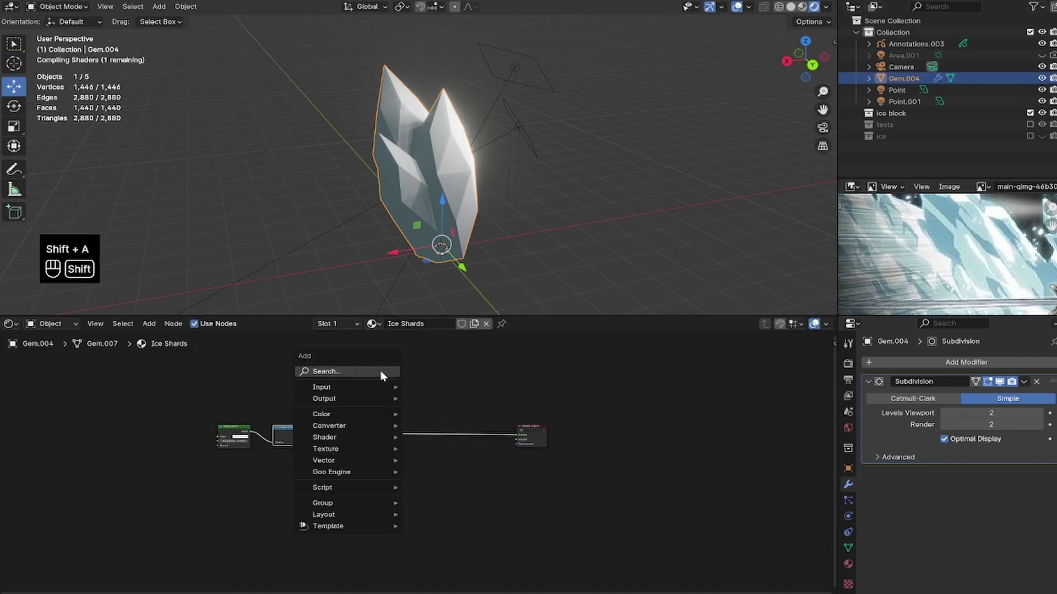
text(col)
click(439, 404)
click(302, 409)
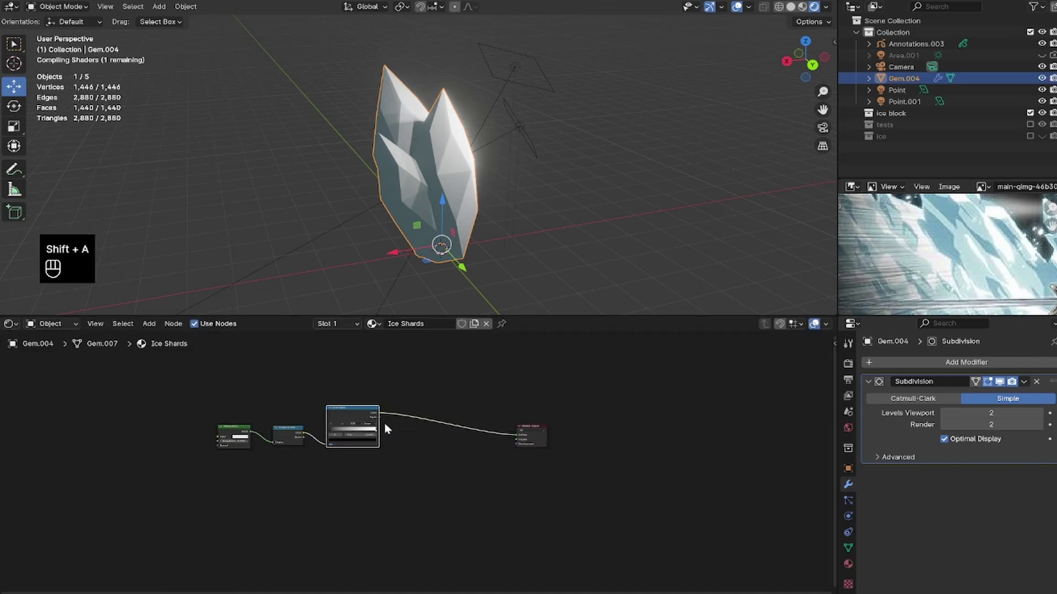
- Set the Color Ramp's interpolation to Constant and move its white stop to about 0.86
scroll(382, 434, up, 7)
middle_drag(381, 437, 435, 460)
click(446, 447)
click(444, 493)
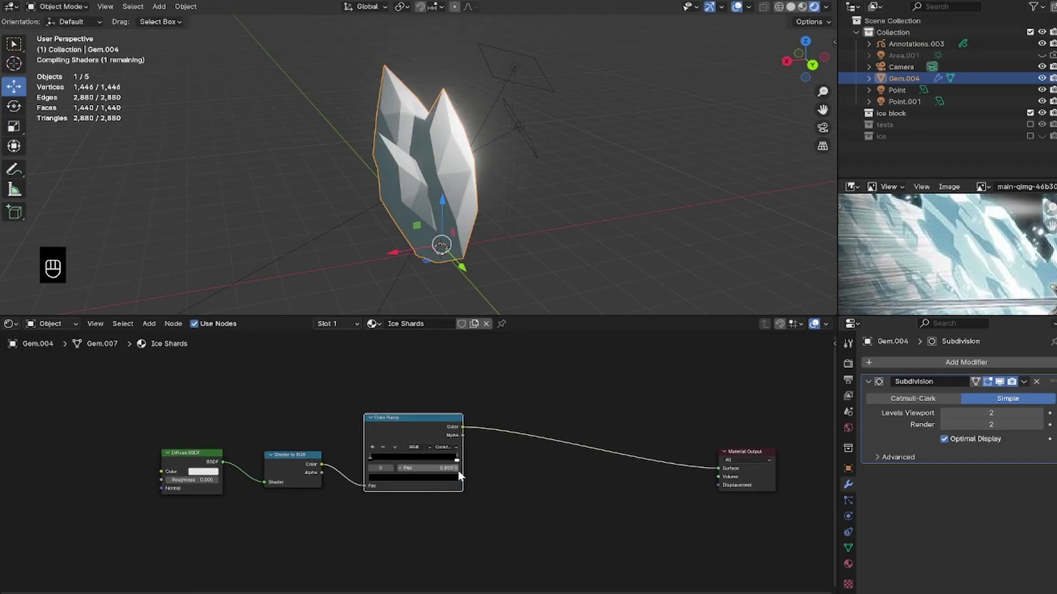
drag(457, 459, 446, 458)
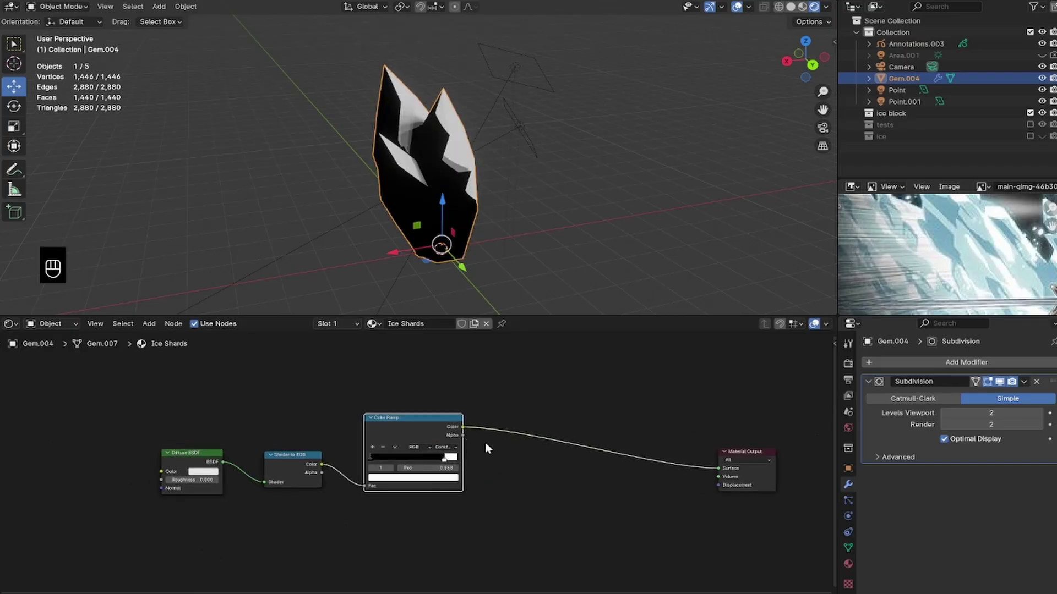
- Add a middle stop to the Color Ramp at about 0.24 and colour it pale cyan
click(373, 447)
drag(406, 458, 393, 459)
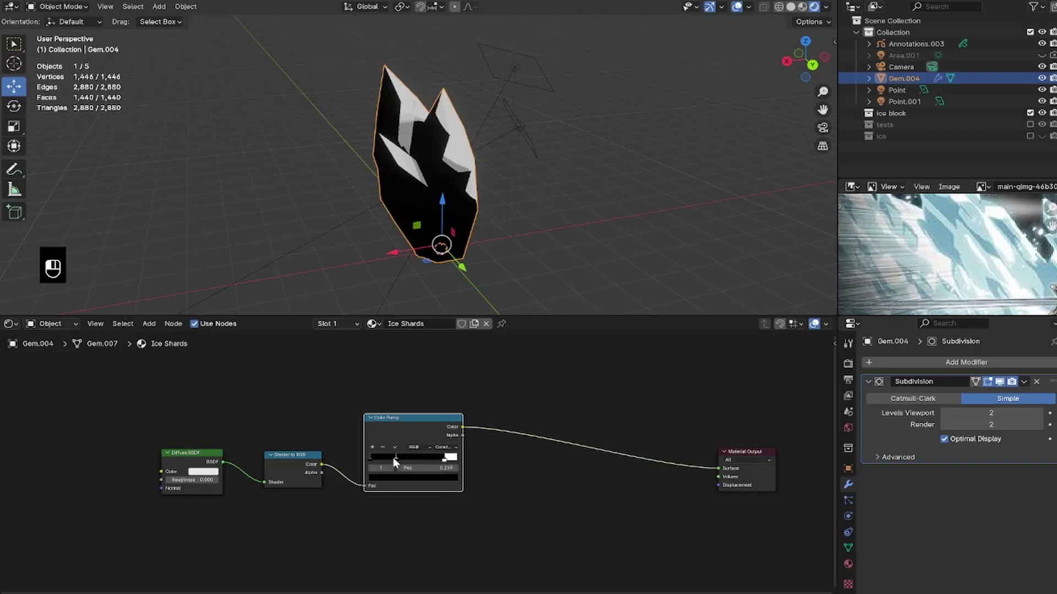
click(395, 480)
drag(451, 388, 406, 382)
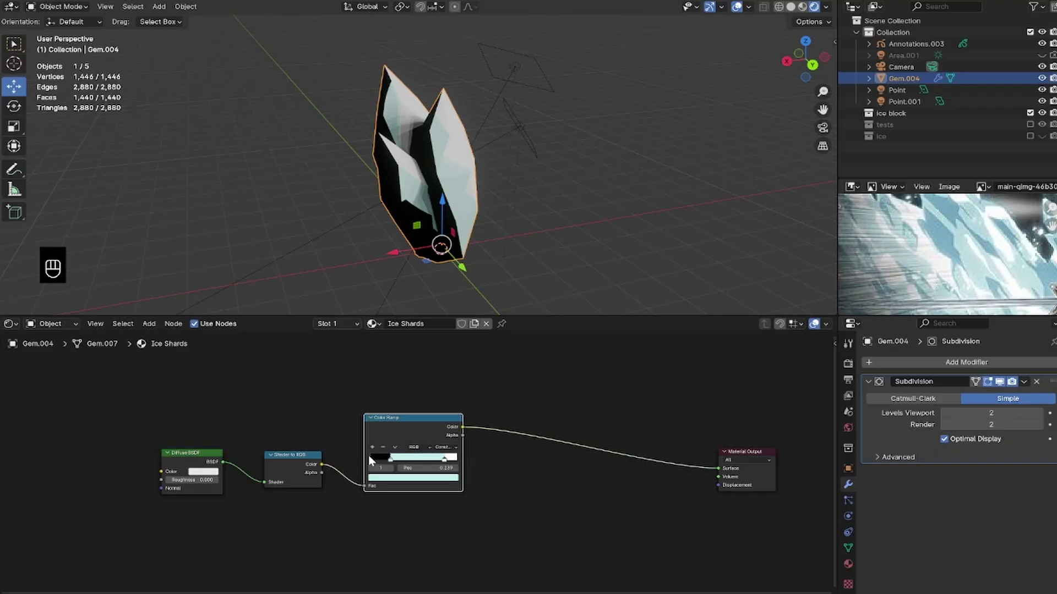
- Colour the Color Ramp's first stop dark teal, move the pale cyan stop to 0.133 and save
click(387, 479)
drag(451, 424, 451, 392)
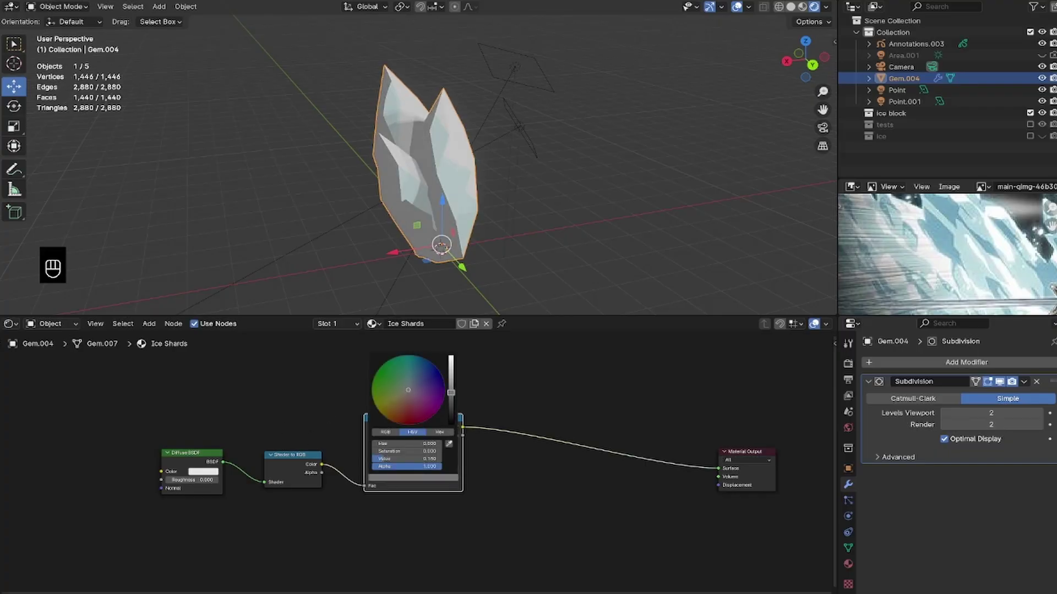
click(410, 371)
drag(391, 462, 373, 458)
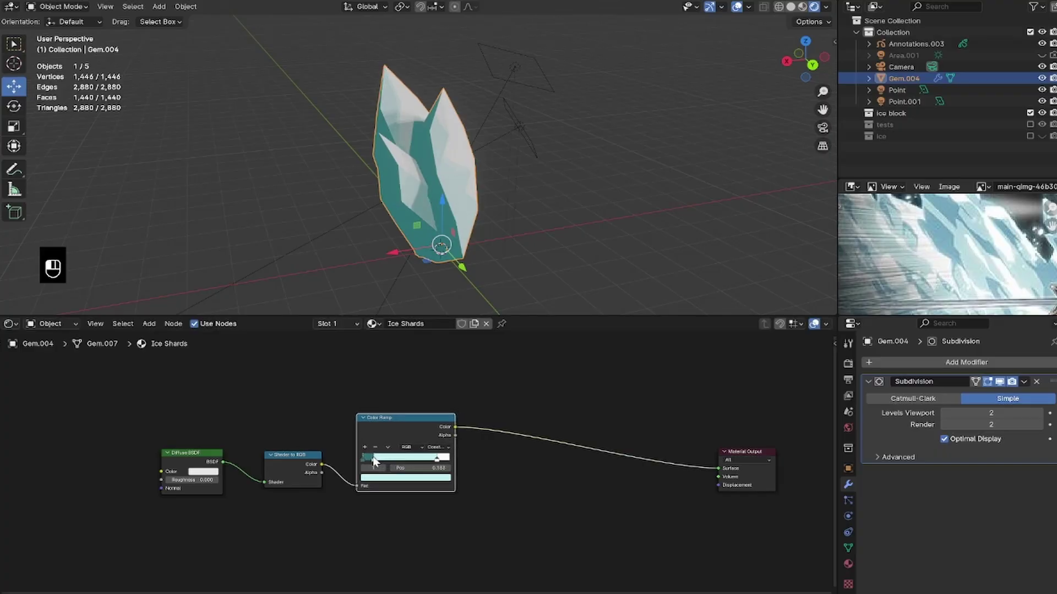
drag(410, 427, 430, 423)
middle_drag(503, 240, 512, 234)
key(ctrl+s)
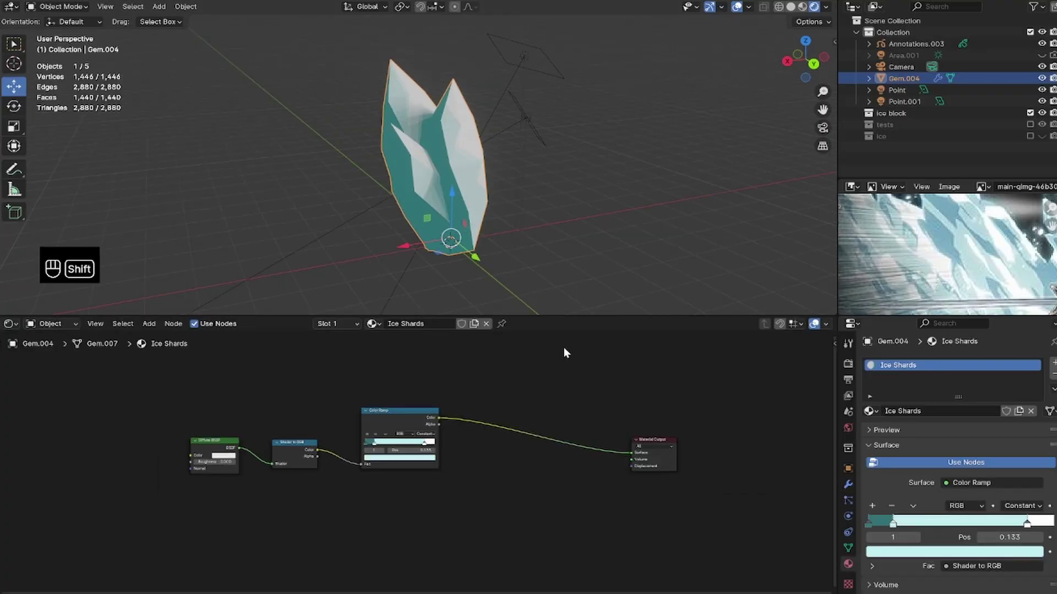
- Add a Mix Color node below the link between the Color Ramp and the Material Output
key(shift+a)
text(mi)
click(630, 380)
click(520, 480)
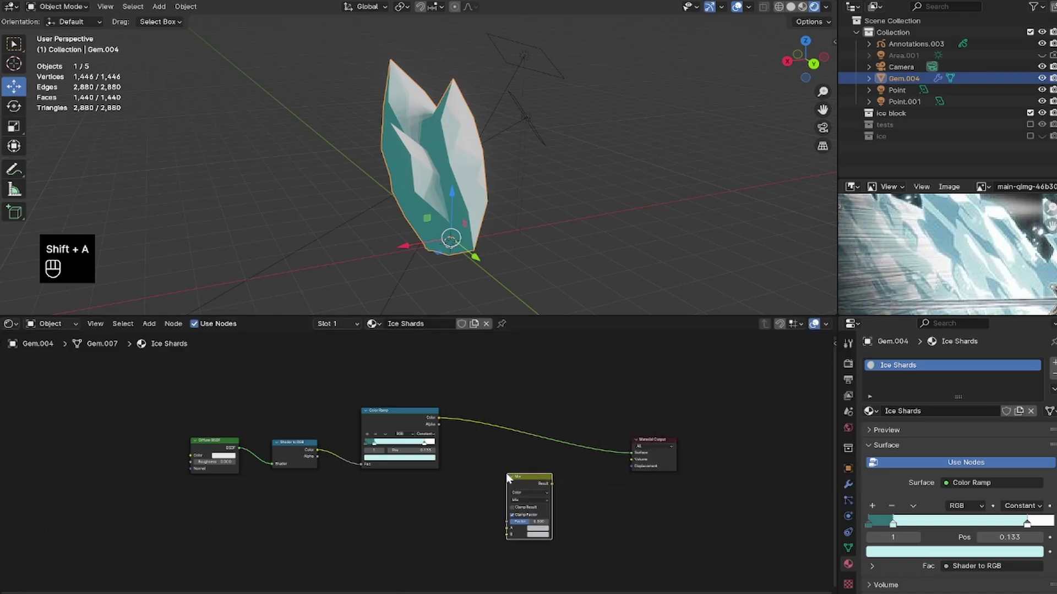
- Duplicate the Color Ramp below the original and reduce the copy to two stops, with the white stop at about 0.151
click(431, 430)
key(shift+d)
click(424, 513)
scroll(497, 513, up, 2)
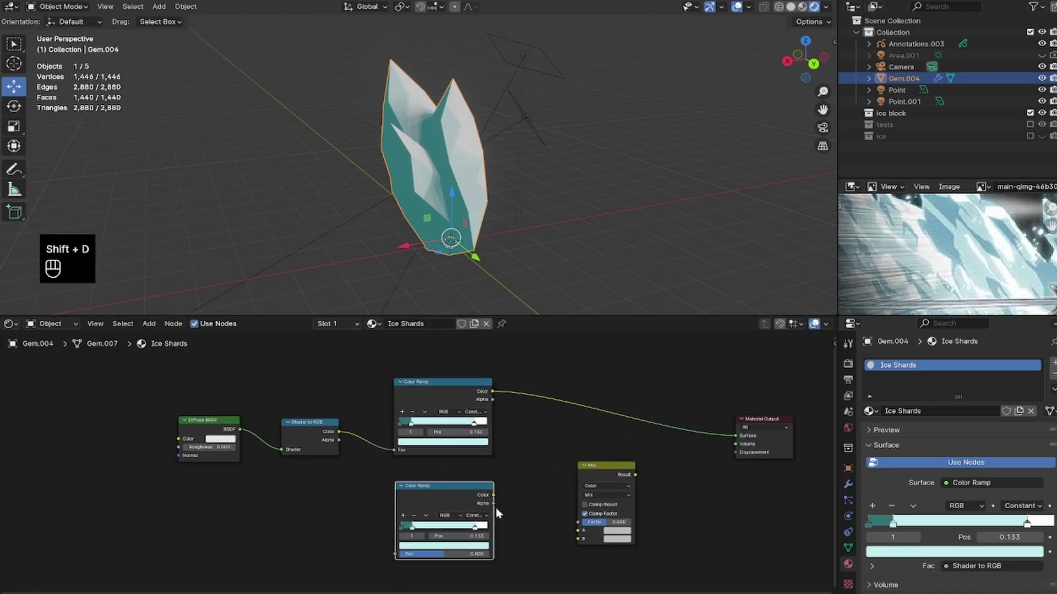
scroll(497, 514, up, 3)
click(413, 530)
drag(490, 548, 442, 548)
- Colour the duplicated Color Ramp's first stop black and save the file
click(398, 543)
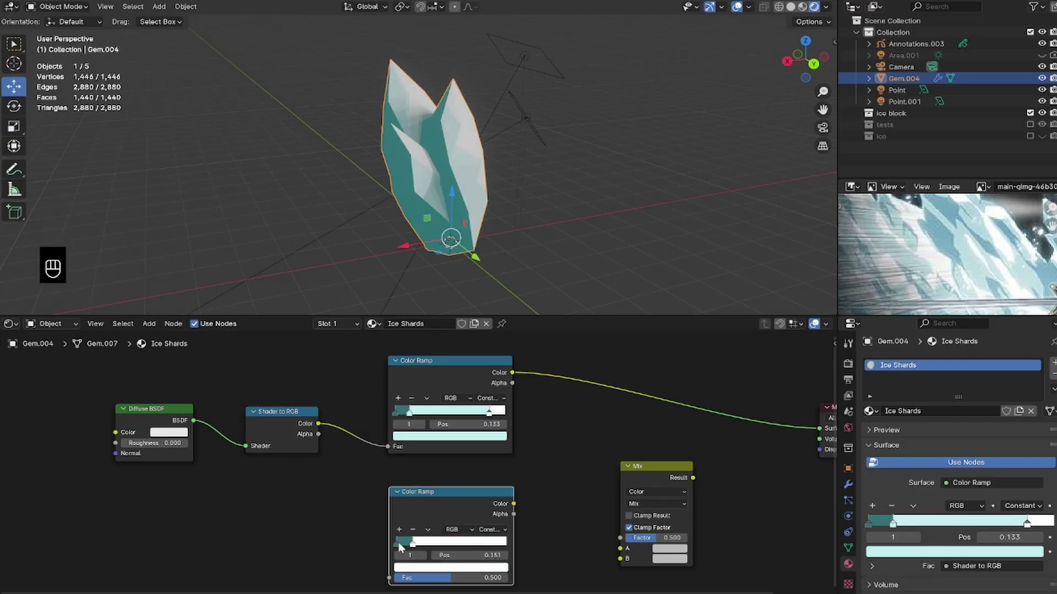
click(419, 567)
click(499, 495)
key(ctrl+s)
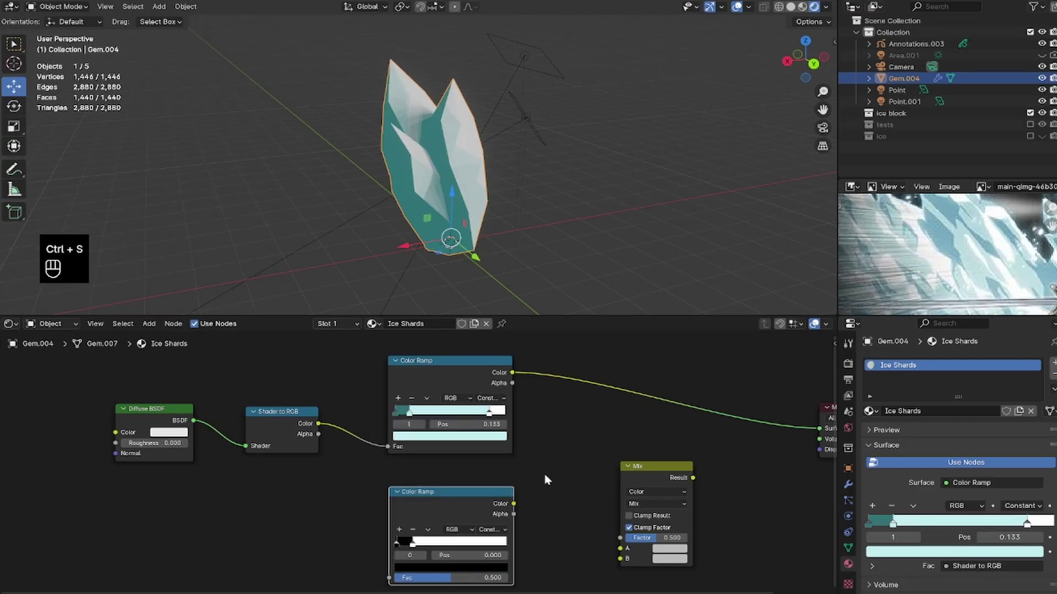
- Link the black-and-white ramp's Color to the Mix node's Factor and feed the ramp from the Shader to RGB colour
scroll(564, 493, down, 1)
middle_drag(544, 510, 546, 497)
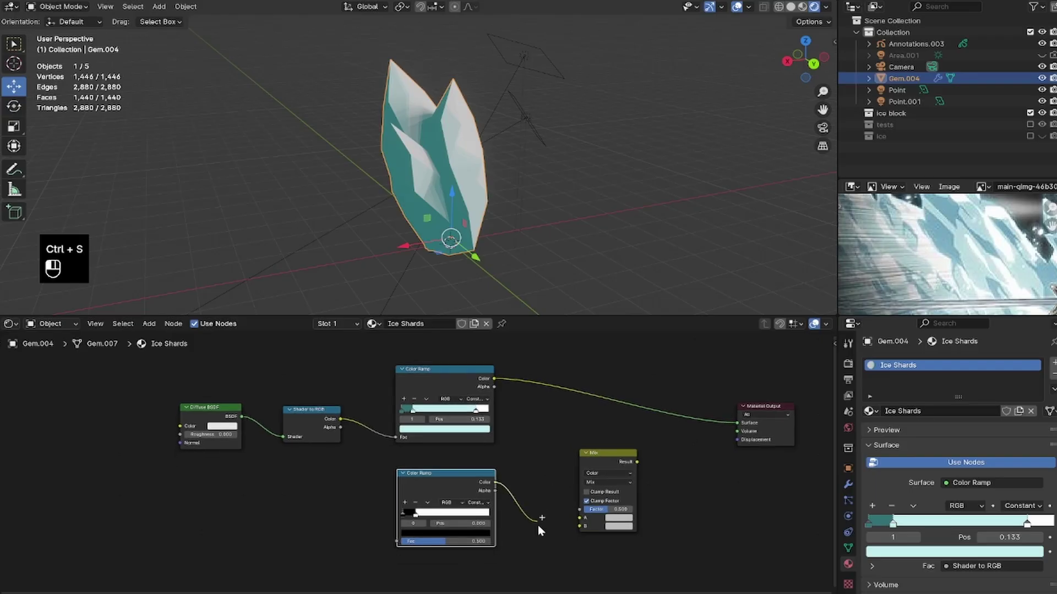
drag(538, 526, 576, 521)
drag(341, 420, 395, 542)
drag(444, 485, 443, 472)
- Move the Mix node lower, connect its Result to the Material Output's Surface and save
scroll(443, 471, down, 2)
middle_drag(478, 476, 473, 450)
drag(554, 486, 554, 478)
drag(570, 431, 559, 495)
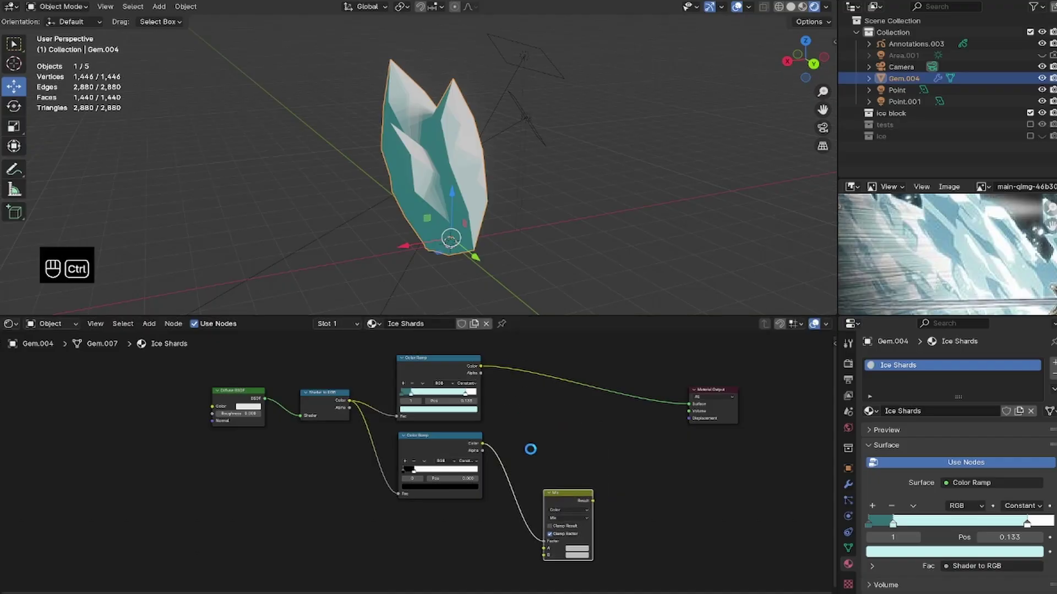
ctrl+shift+click(590, 462)
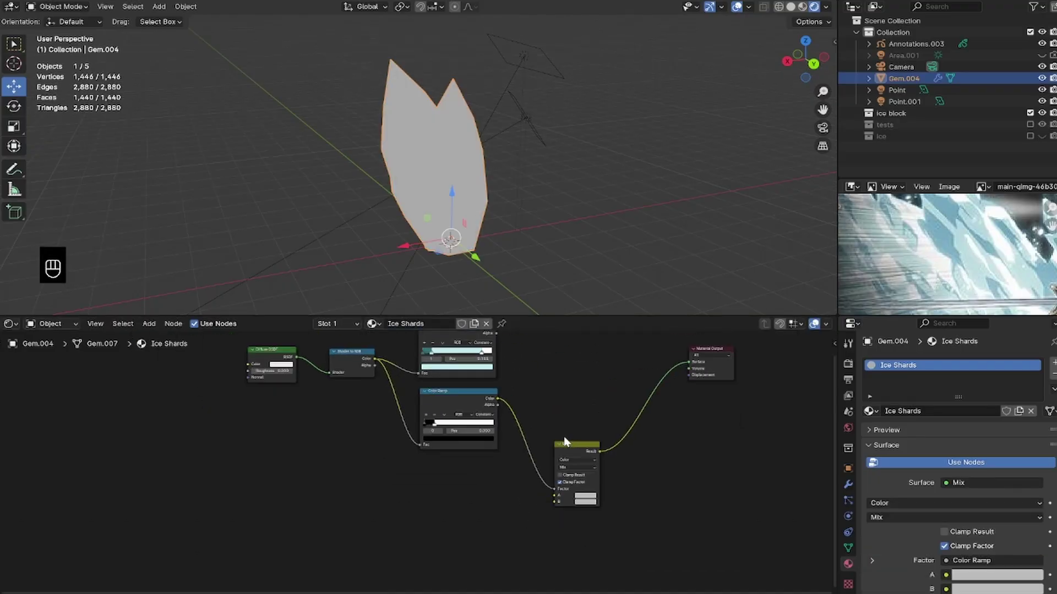
key(ctrl+s)
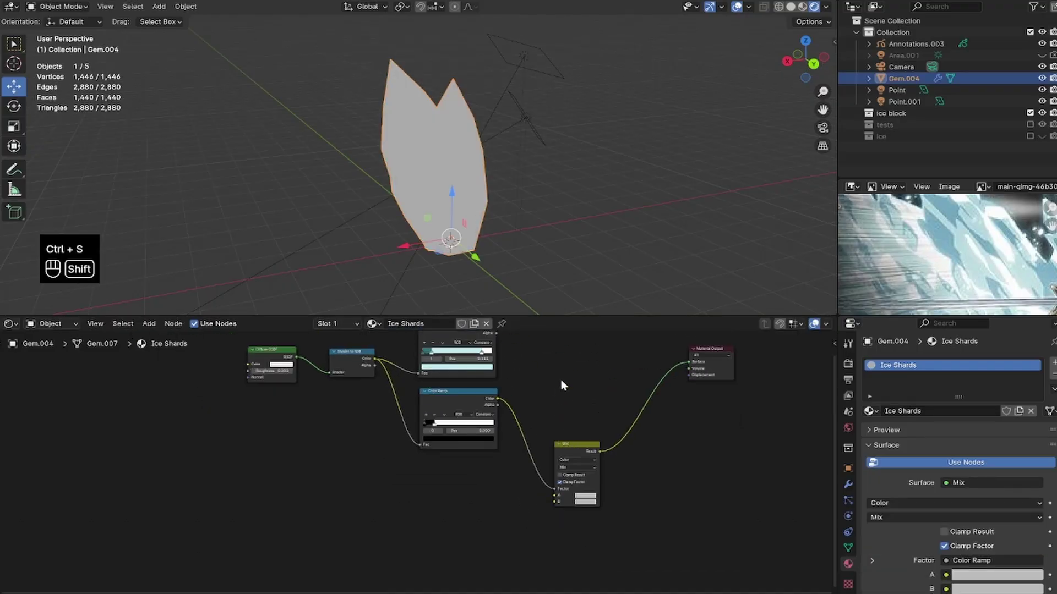
- Add a Voronoi Texture node below the ramps and link its Color to the Mix node's A input
key(shift+a)
text(vo)
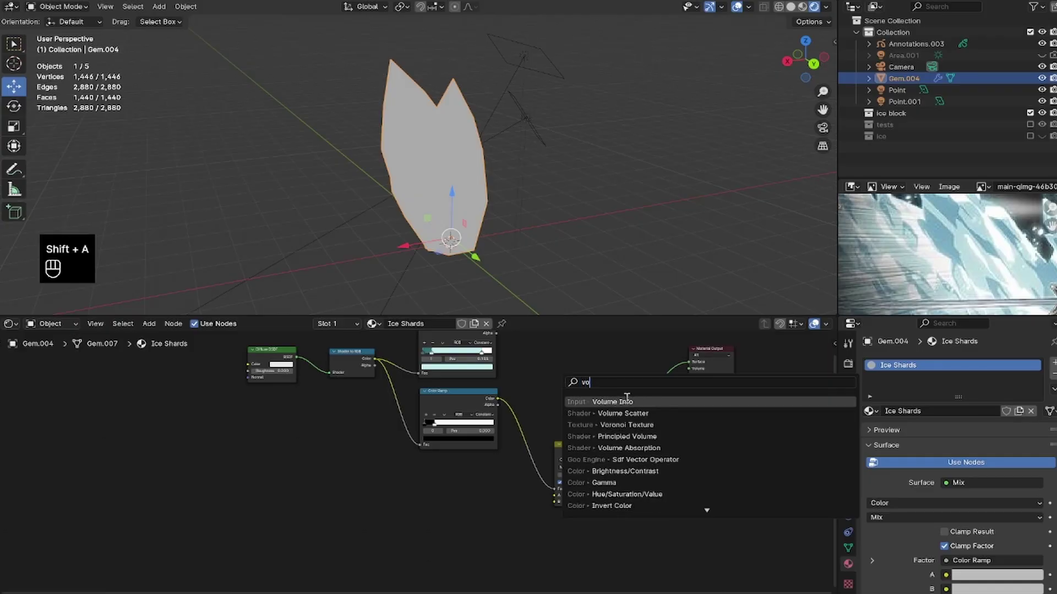
click(595, 427)
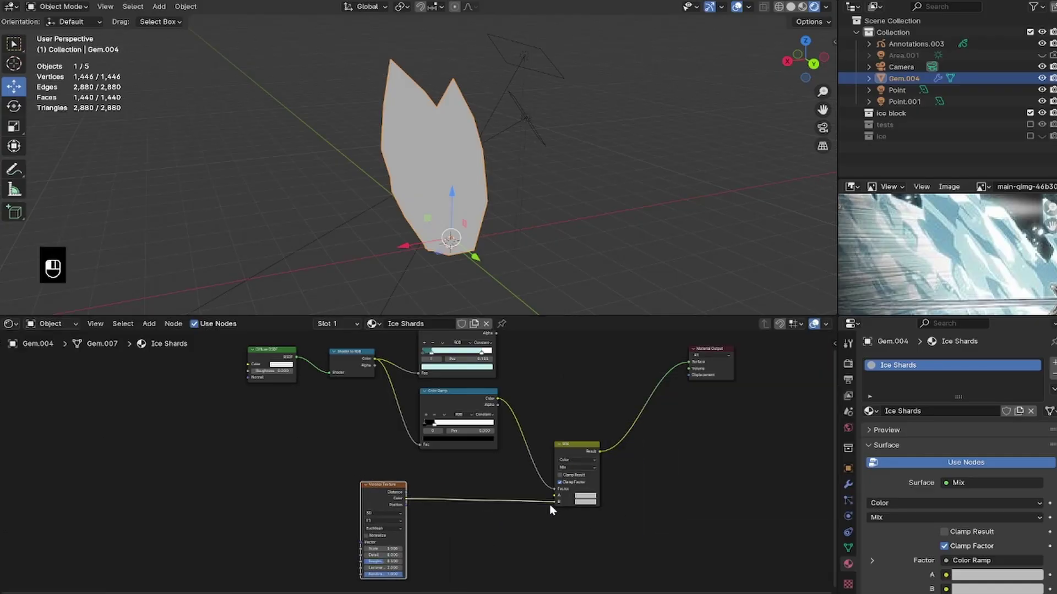
drag(551, 498, 553, 497)
- Insert a copy of the black-and-white Color Ramp between the Voronoi Texture and Mix, and set Mix's B colour to black
click(466, 400)
key(shift+d)
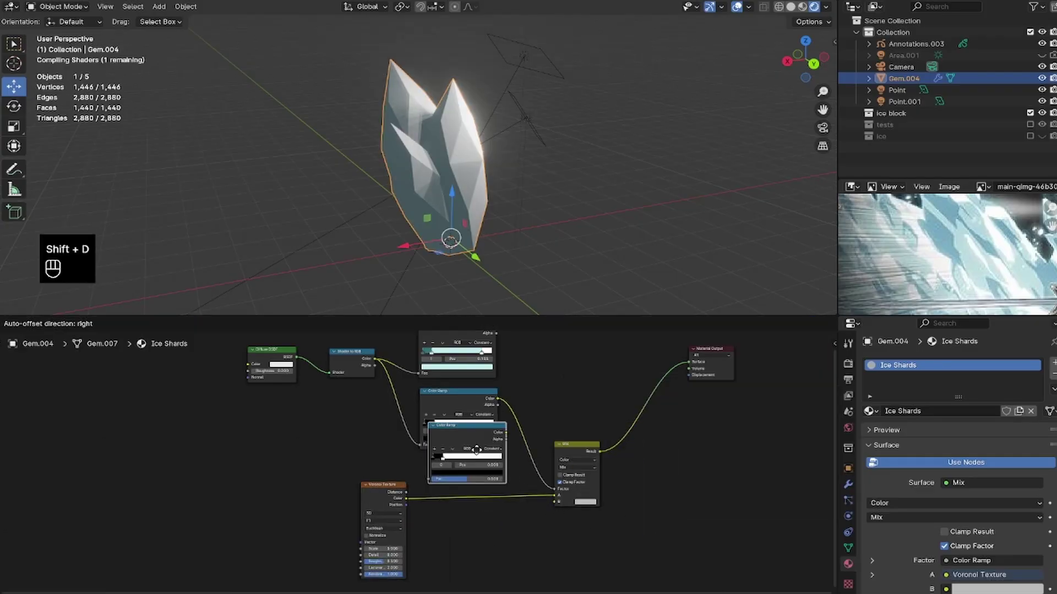
click(480, 485)
scroll(622, 513, up, 4)
click(648, 516)
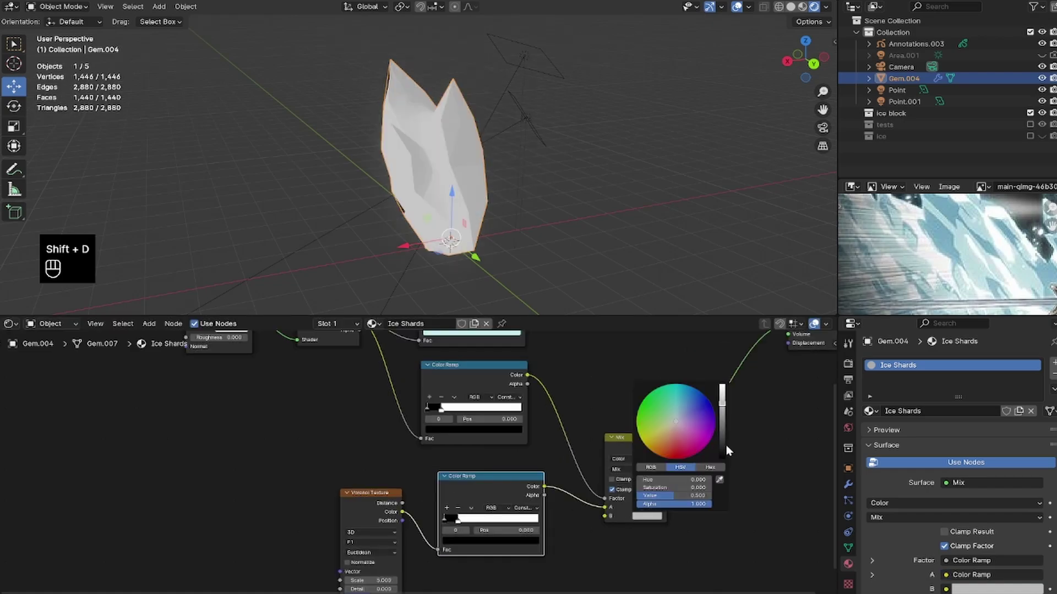
drag(724, 444, 722, 460)
- Reverse the Voronoi Color Ramp to run white to black, with the white stop at 0.480 and the black stop at 0.616
scroll(479, 519, up, 1)
mouse_move(468, 536)
mouse_down()
mouse_move(487, 537)
mouse_move(451, 535)
mouse_move(550, 539)
mouse_move(508, 539)
mouse_up()
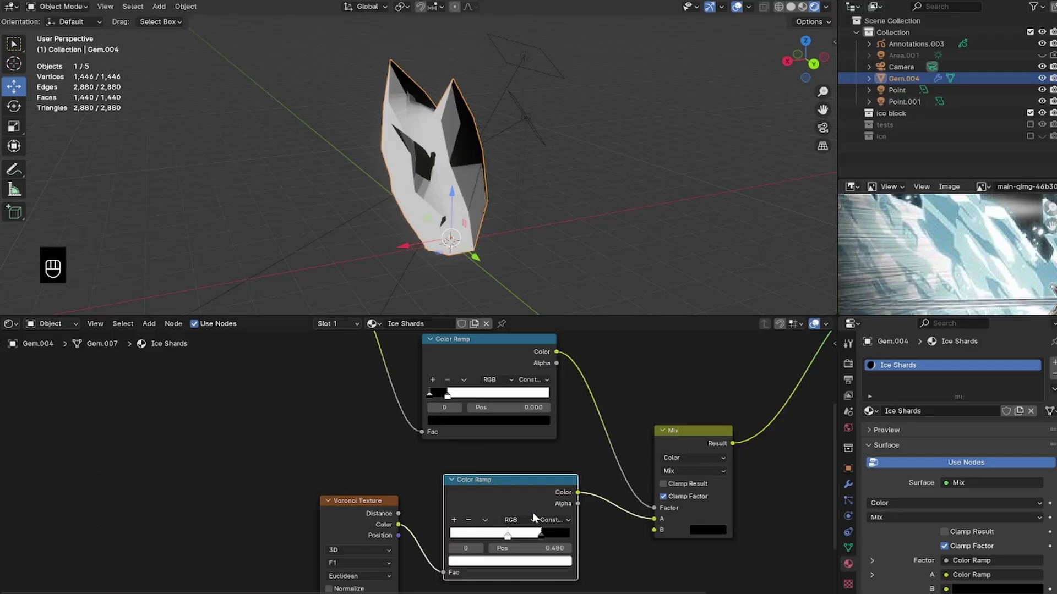
drag(544, 539, 523, 537)
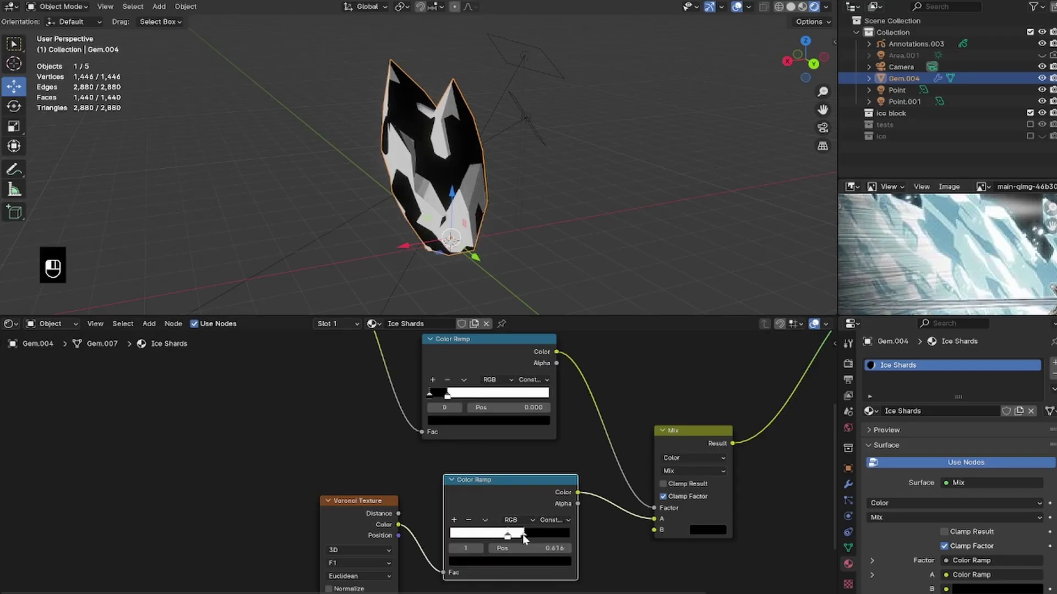
- Tidy the node layout, moving the Material Output farther from the Mix node, and save
scroll(529, 517, down, 1)
scroll(529, 513, down, 3)
middle_drag(591, 460, 578, 498)
scroll(578, 498, down, 1)
drag(530, 497, 526, 485)
drag(408, 364, 415, 366)
key(s)
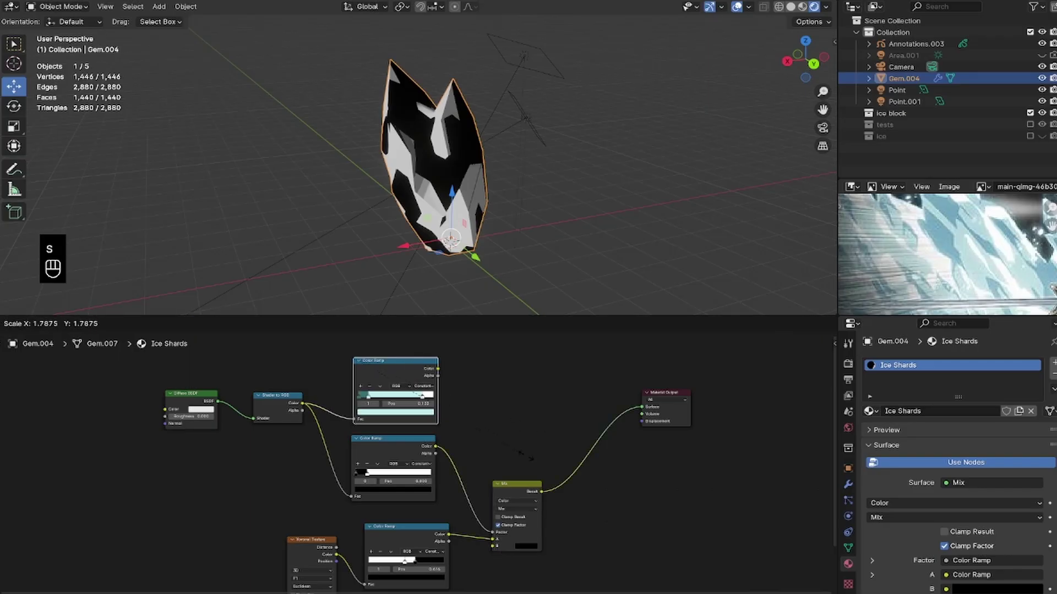
click(710, 413)
drag(652, 400, 755, 368)
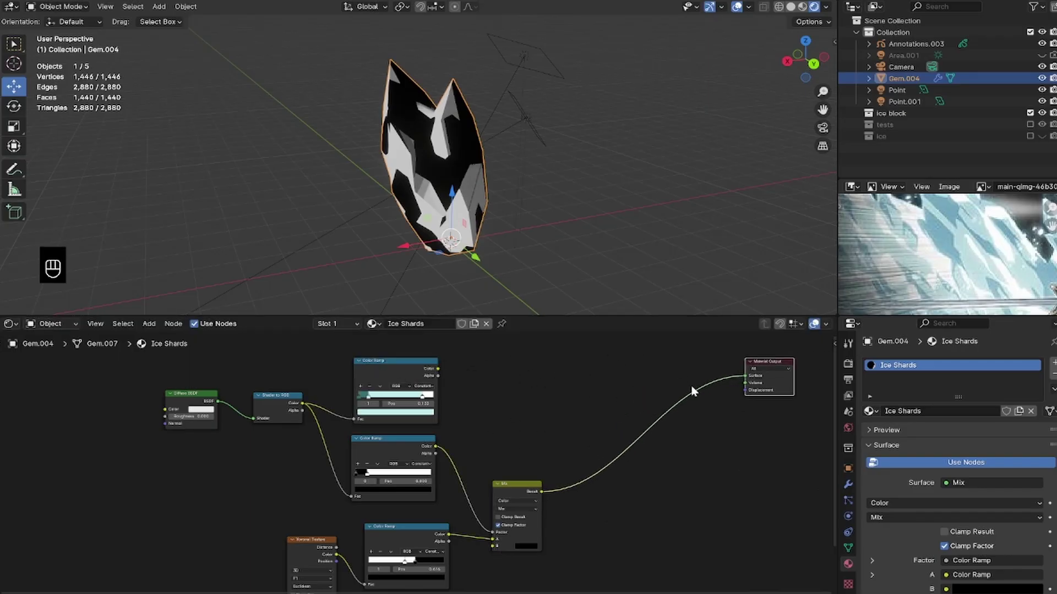
key(ctrl+s)
- Duplicate the Mix node, place the copy before the Material Output and set its blend mode to Color Dodge
key(shift+d)
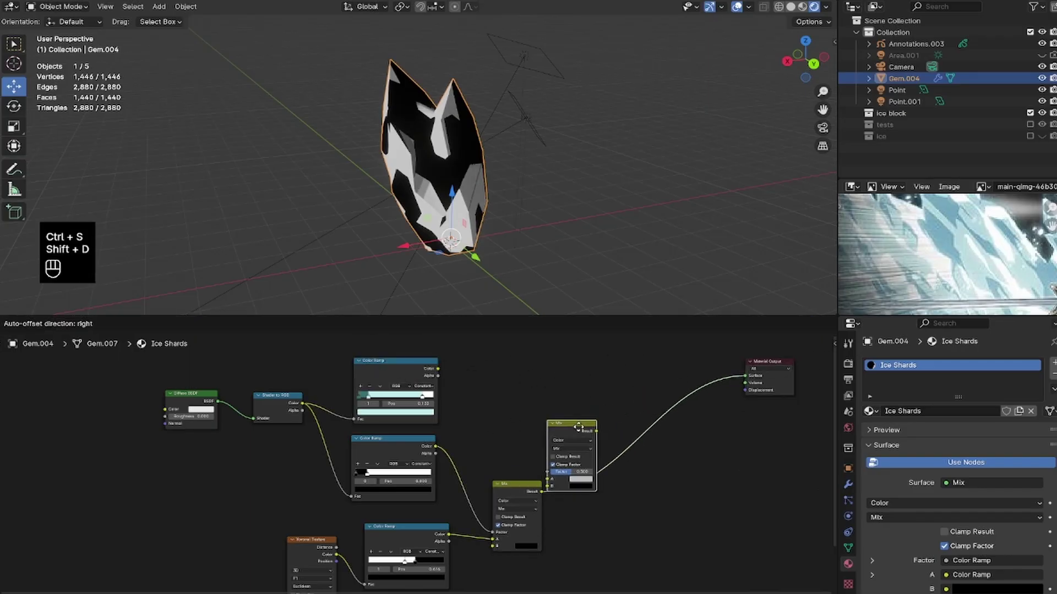
click(597, 362)
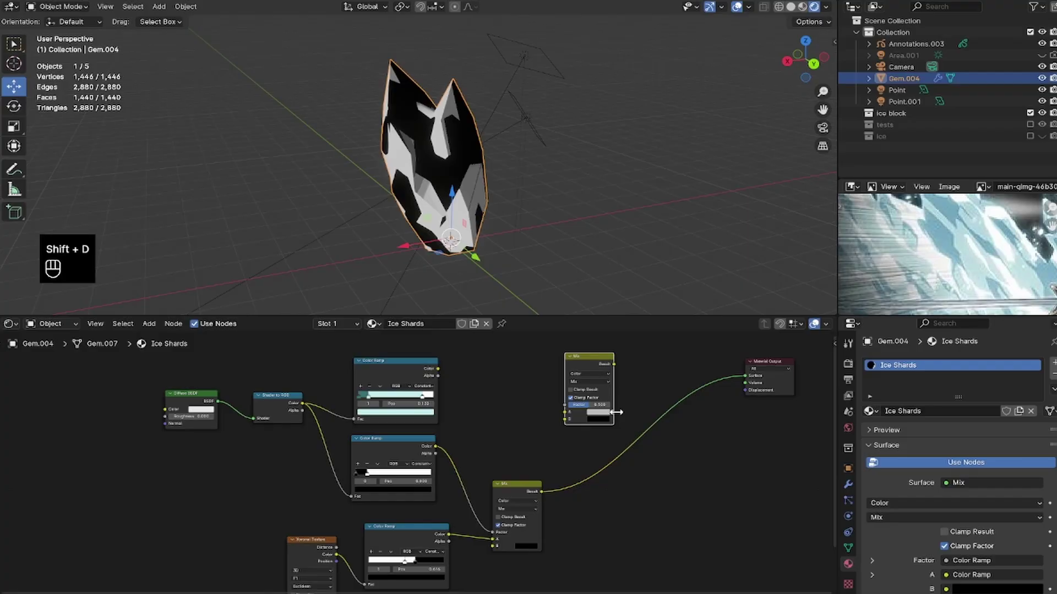
click(591, 382)
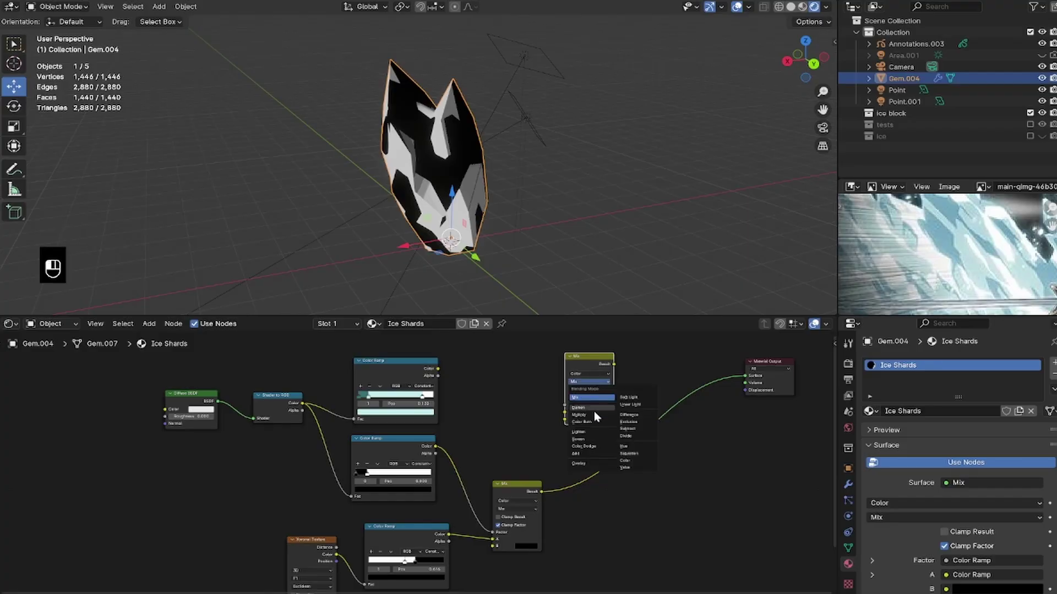
click(590, 450)
- Feed the teal Color Ramp into Color Dodge's A and Mix into B, output it to the material and set Factor to 1
drag(523, 493, 533, 473)
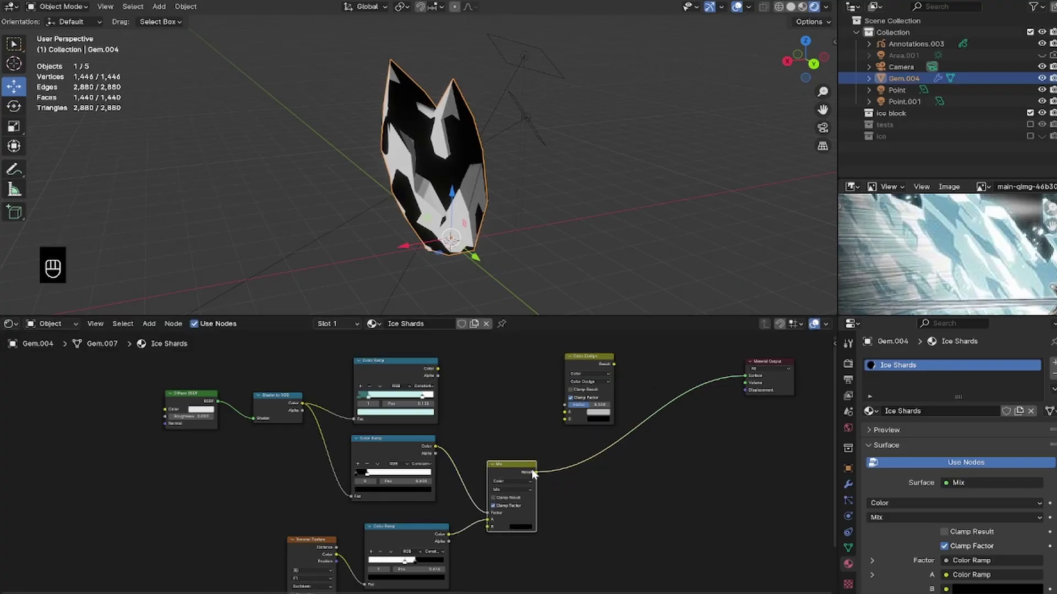
drag(558, 428, 564, 419)
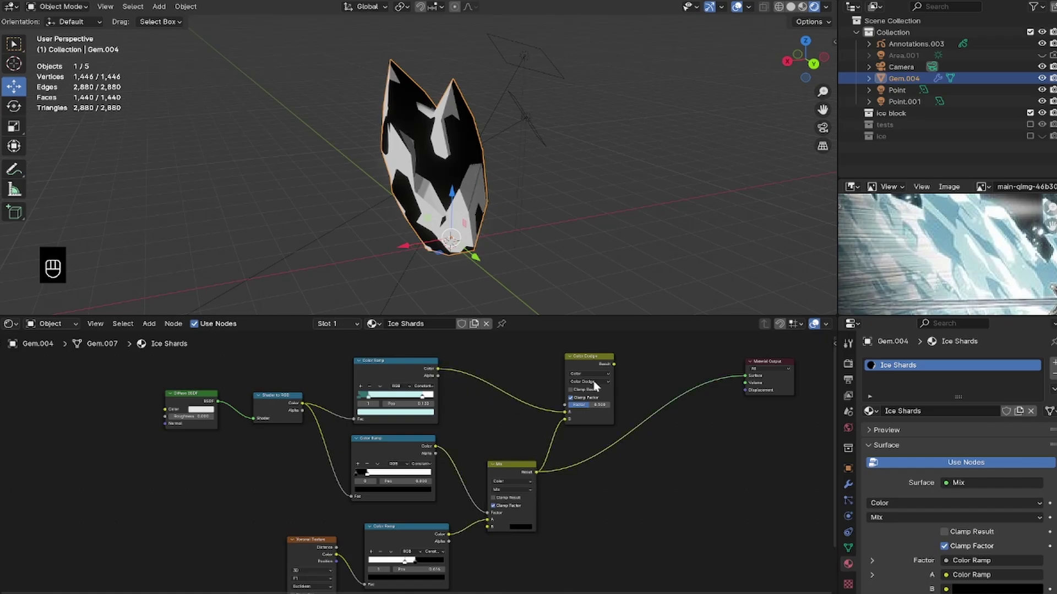
ctrl+shift+click(592, 361)
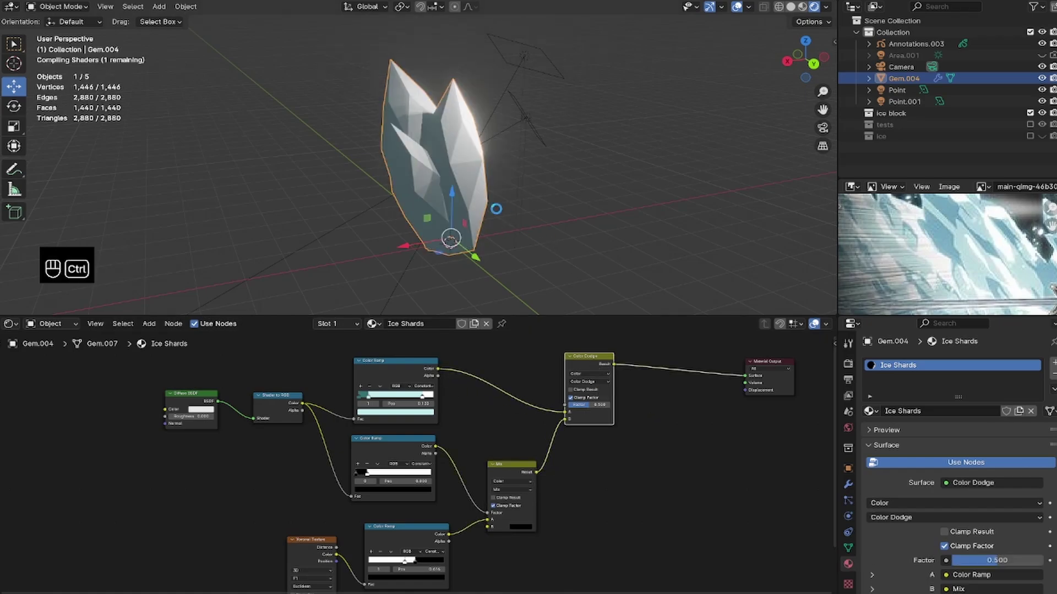
key(ctrl+s)
drag(589, 406, 613, 396)
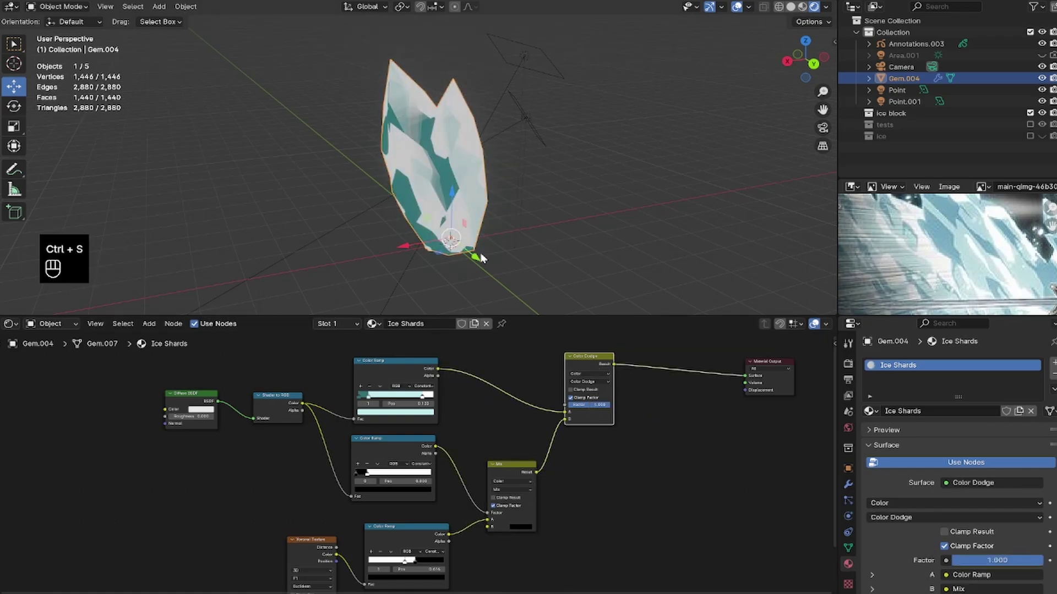
- Set the Voronoi Color Ramp to Linear interpolation, with the white stop at 0.326 and the black stop at about 0.66
middle_drag(478, 254, 470, 250)
middle_drag(461, 566, 499, 518)
scroll(498, 523, up, 3)
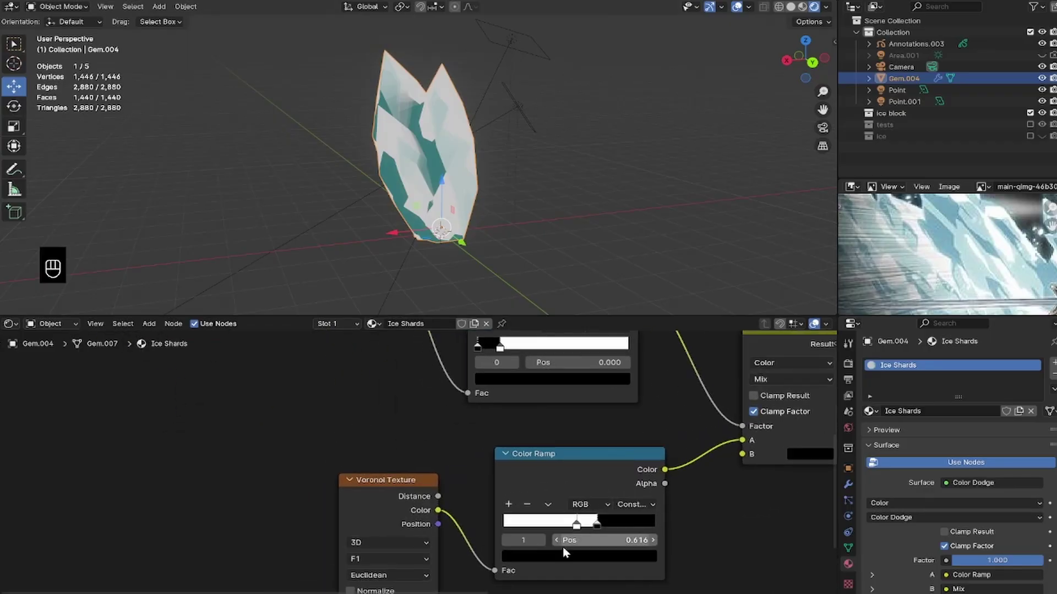
mouse_move(598, 523)
mouse_down()
mouse_move(608, 523)
mouse_move(586, 525)
mouse_up()
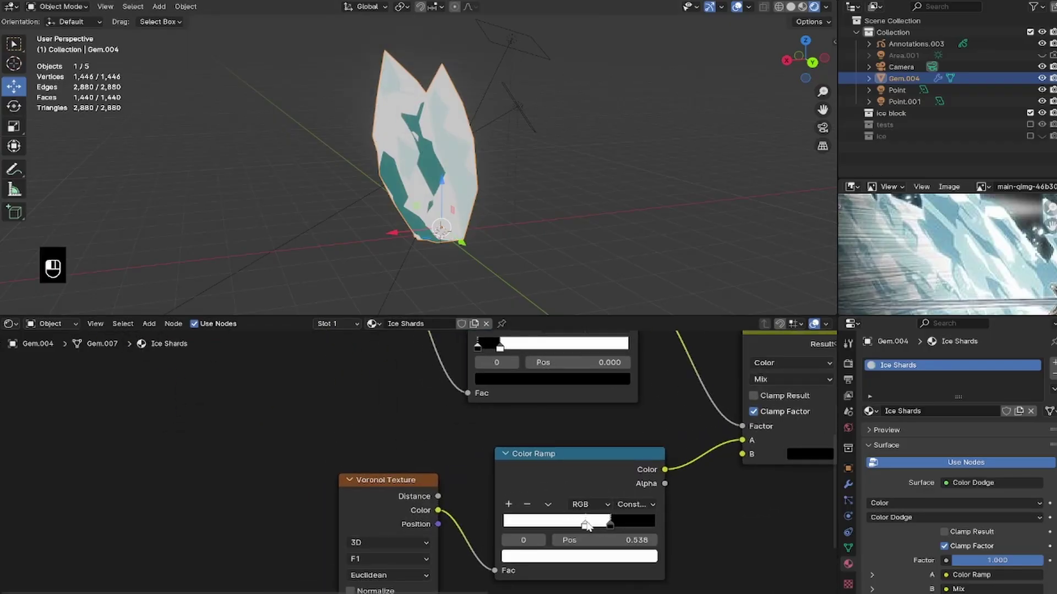
click(610, 523)
click(636, 505)
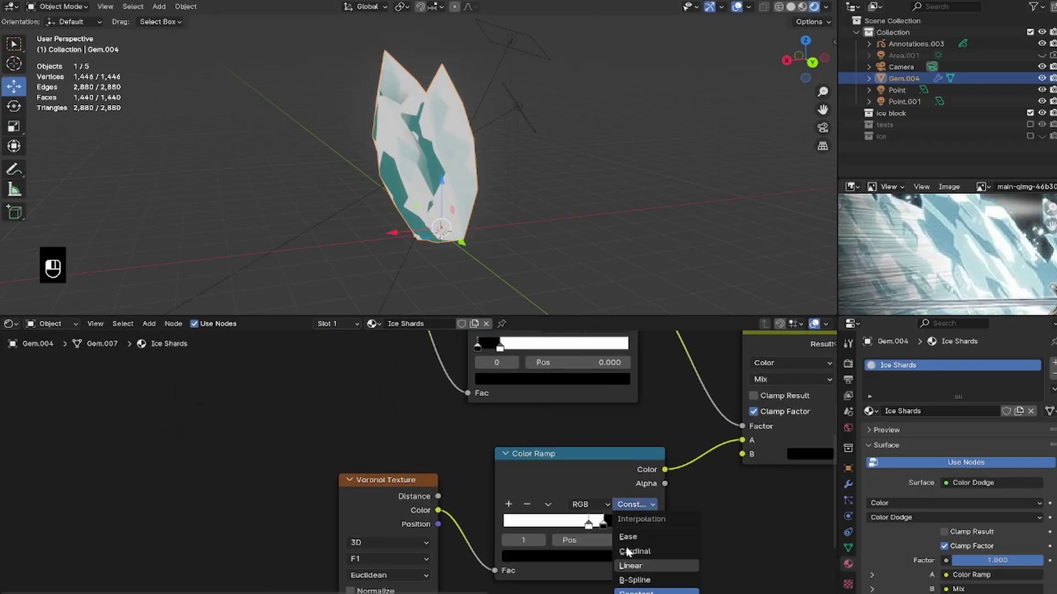
click(631, 565)
drag(588, 525, 525, 527)
drag(533, 526, 557, 528)
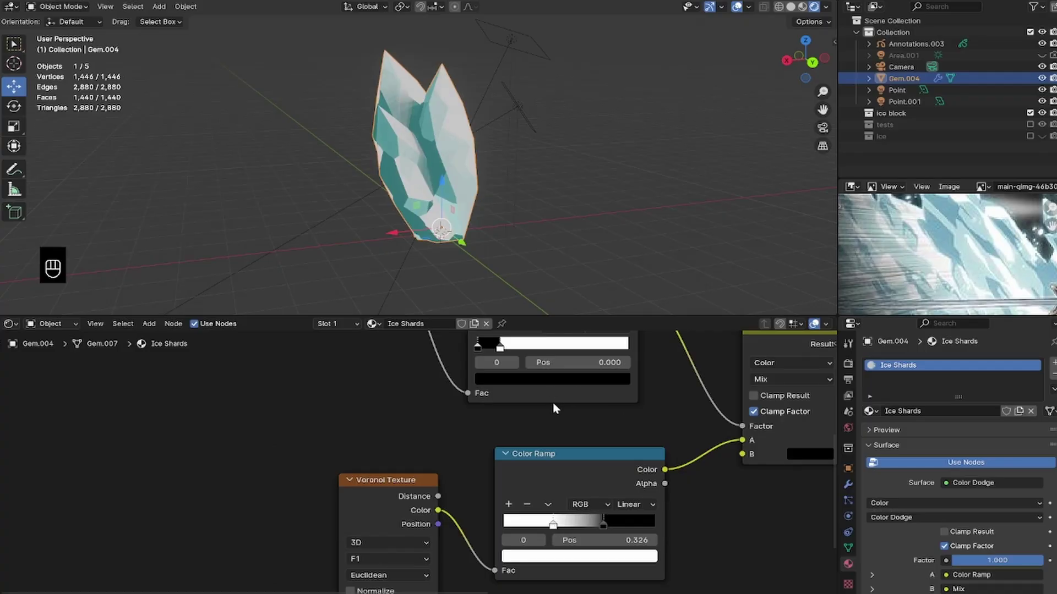
- Move the white stop of the Color Ramp driving the Mix Factor to 0.088
middle_drag(553, 404, 550, 449)
drag(497, 398, 487, 399)
middle_drag(551, 456, 538, 413)
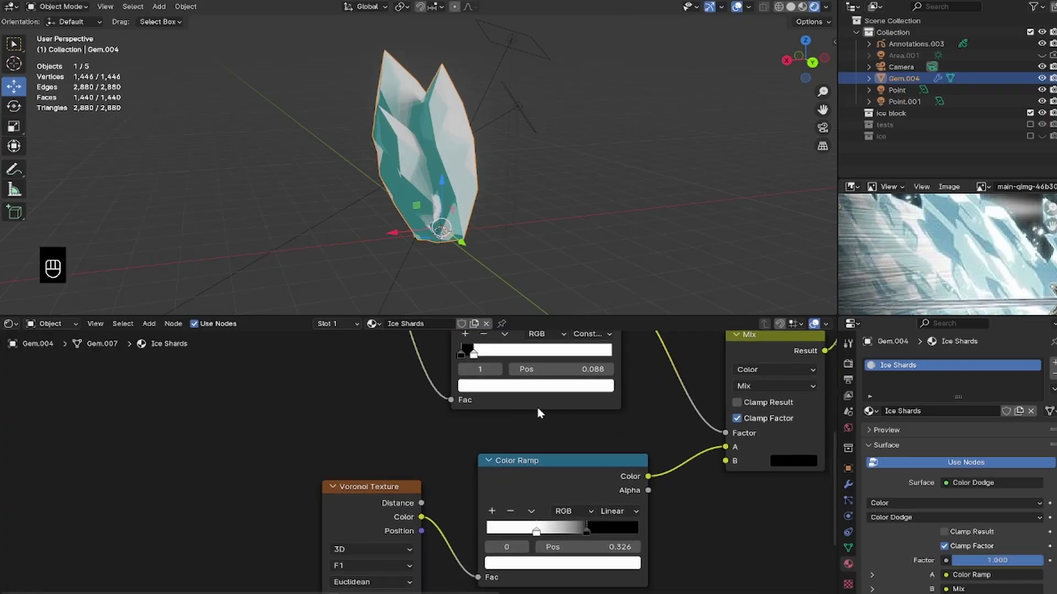
- Lower the Color Dodge node's Factor to 0.431
middle_drag(537, 539, 520, 502)
middle_drag(441, 562, 463, 495)
middle_drag(519, 462, 495, 484)
scroll(495, 483, down, 5)
mouse_move(663, 435)
middle_down()
mouse_move(579, 457)
mouse_move(375, 592)
middle_up()
drag(480, 452, 451, 451)
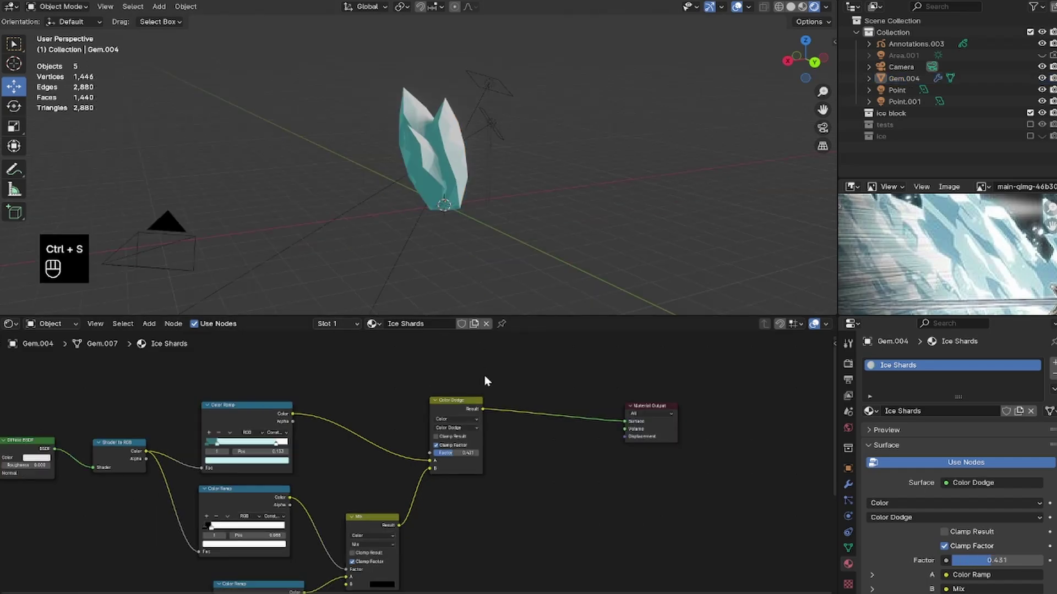
- Move all nodes except the Material Output farther away from it and join them in a frame
scroll(486, 377, down, 5)
mouse_move(504, 373)
middle_down()
mouse_move(495, 394)
mouse_move(511, 386)
middle_up()
drag(510, 377, 195, 559)
drag(339, 474, 238, 502)
middle_drag(559, 222, 427, 242)
key(ctrl+s)
scroll(484, 401, down, 1)
key(ctrl+j)
- Label the frame "Base" with a label size of 64 and save
click(382, 396)
click(382, 408)
key(n)
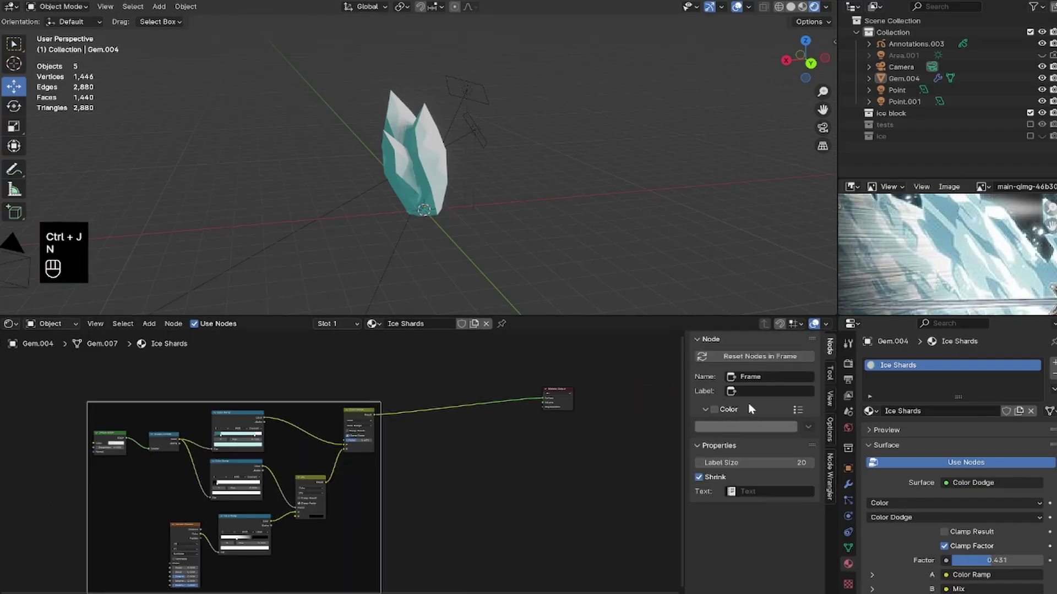
click(758, 390)
text(Base)
key(Return)
drag(758, 463, 813, 463)
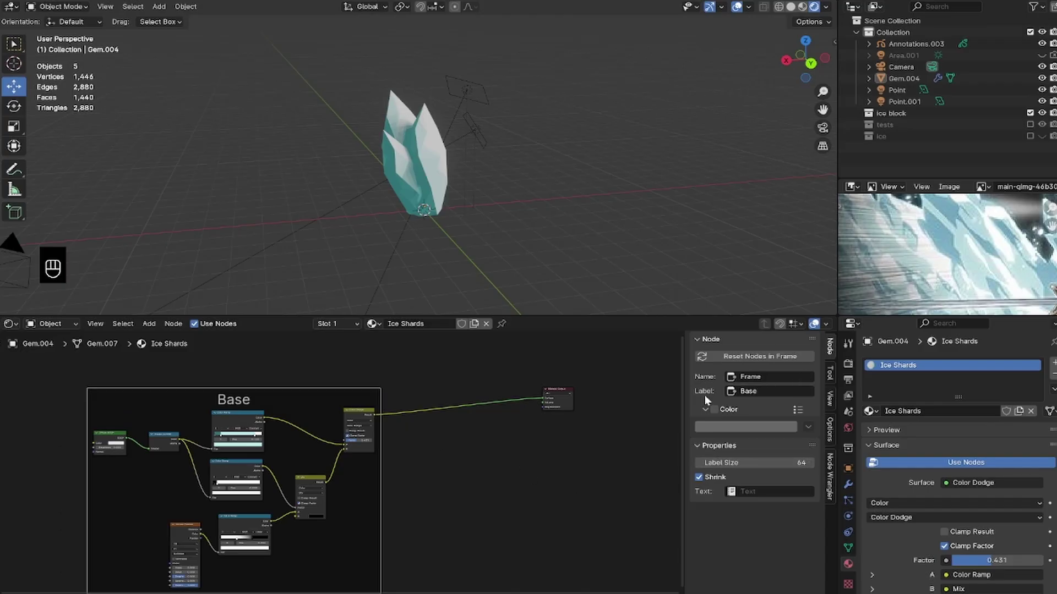
key(n)
key(ctrl+s)
- Insert a Hue/Saturation/Value node between the Color Dodge node and the Material Output
scroll(547, 463, down, 1)
key(shift+a)
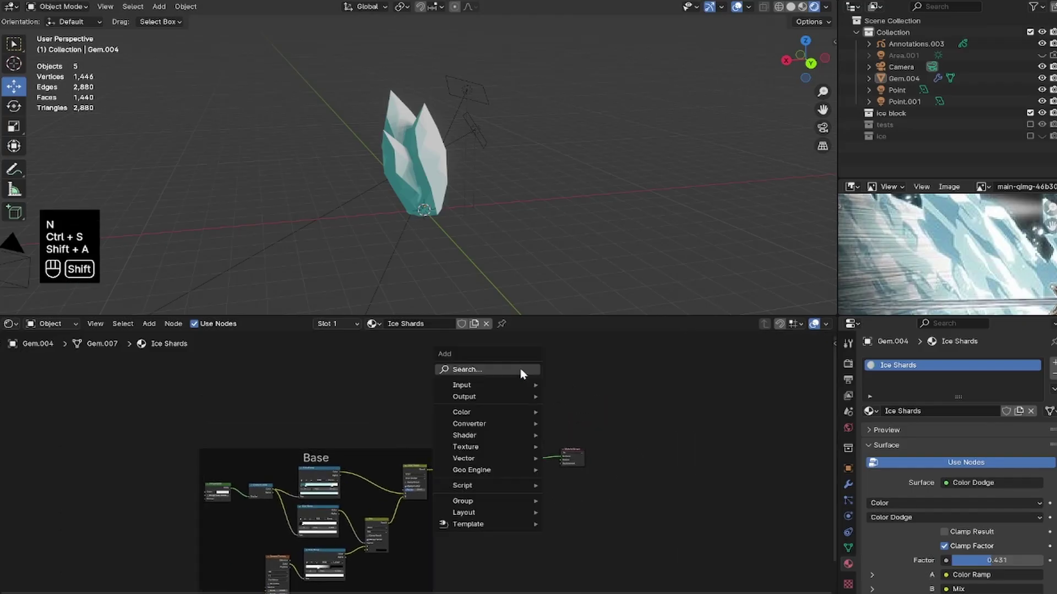
text(hu)
click(566, 389)
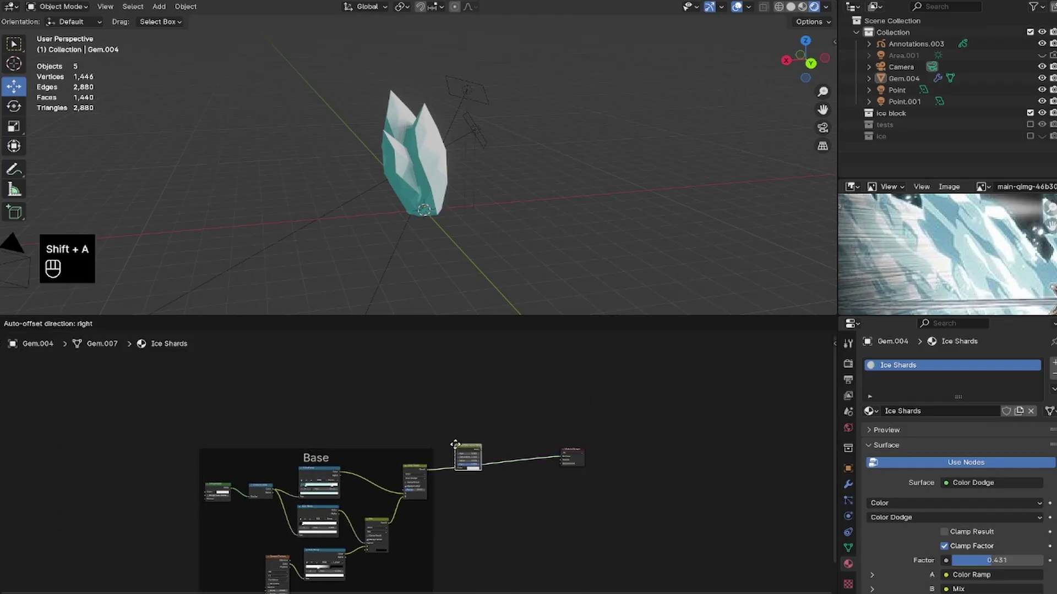
click(486, 456)
scroll(486, 456, up, 2)
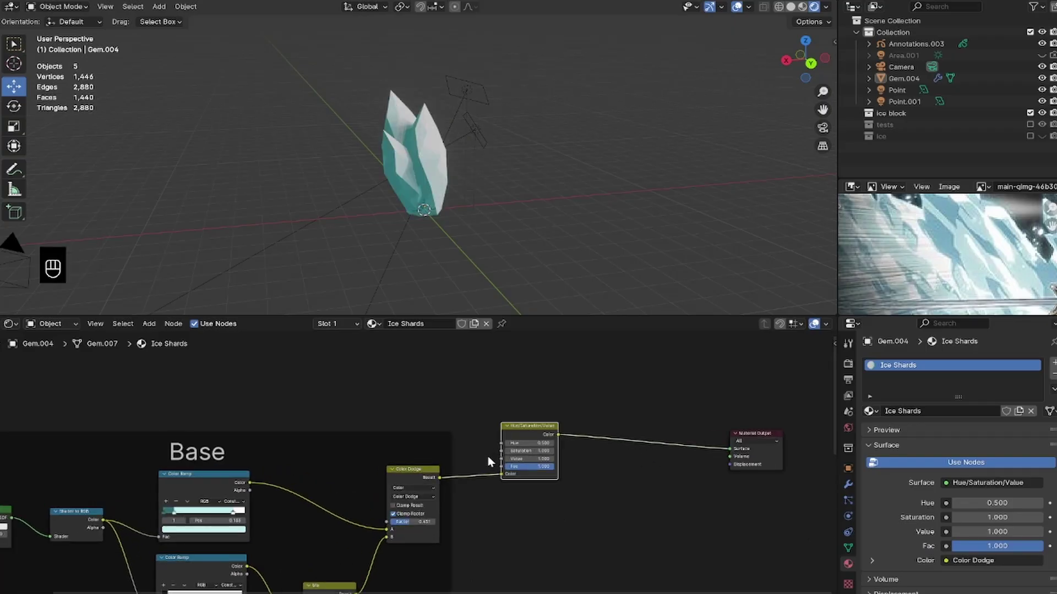
- Set the Hue/Saturation/Value node's Value to 2
scroll(486, 464, up, 1)
click(566, 461)
text(2)
key(Return)
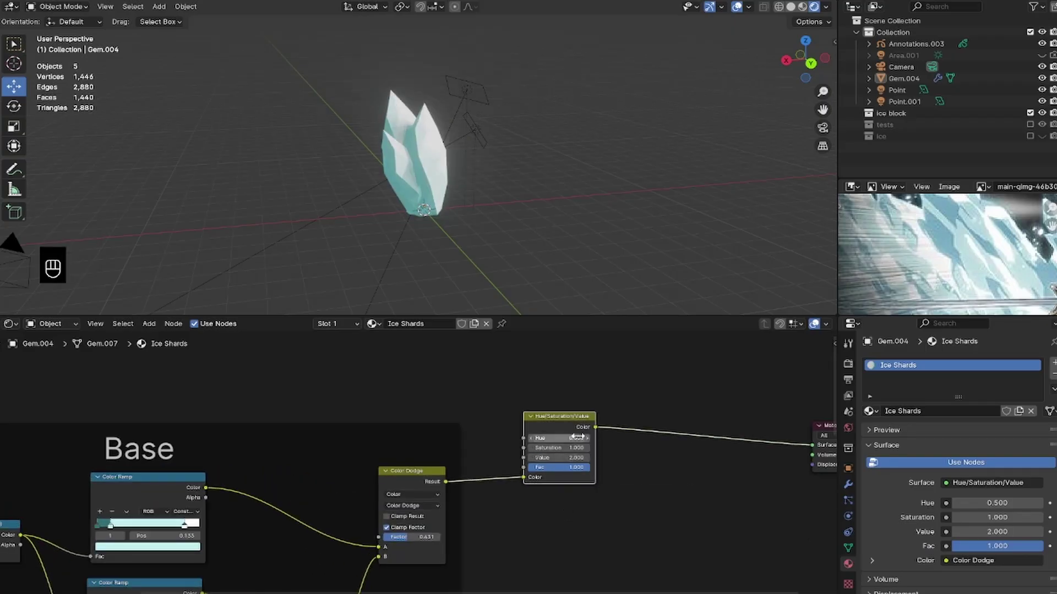
scroll(577, 437, down, 1)
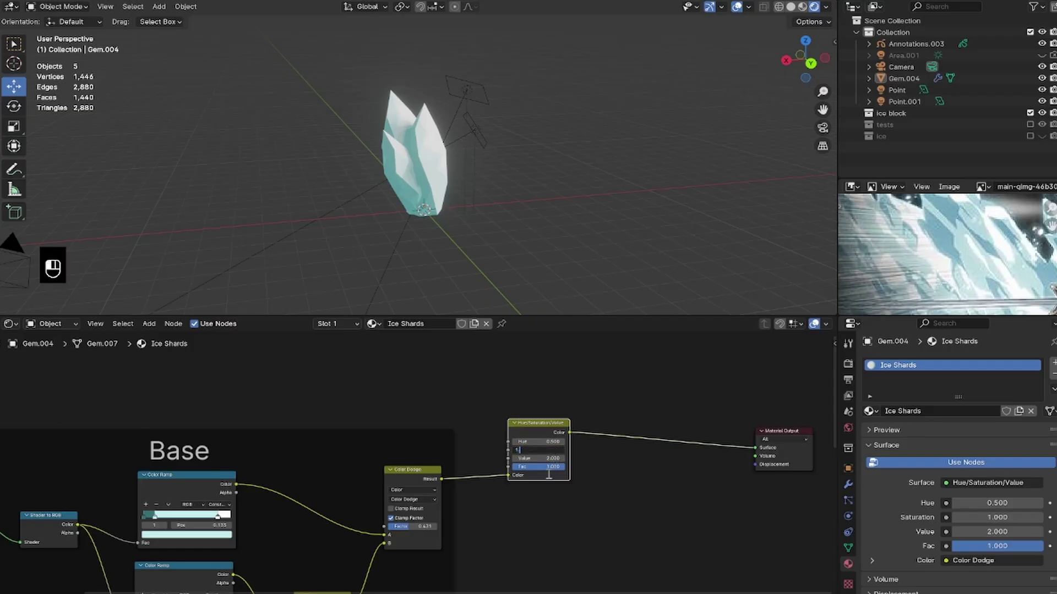
- Set the Hue/Saturation/Value node's Saturation to 1.1, reposition the Material Output node and save the file
drag(548, 422, 531, 351)
middle_drag(699, 392, 558, 425)
scroll(584, 425, down, 3)
drag(617, 423, 572, 492)
key(g)
click(652, 410)
middle_drag(592, 424, 589, 469)
key(ctrl+s)
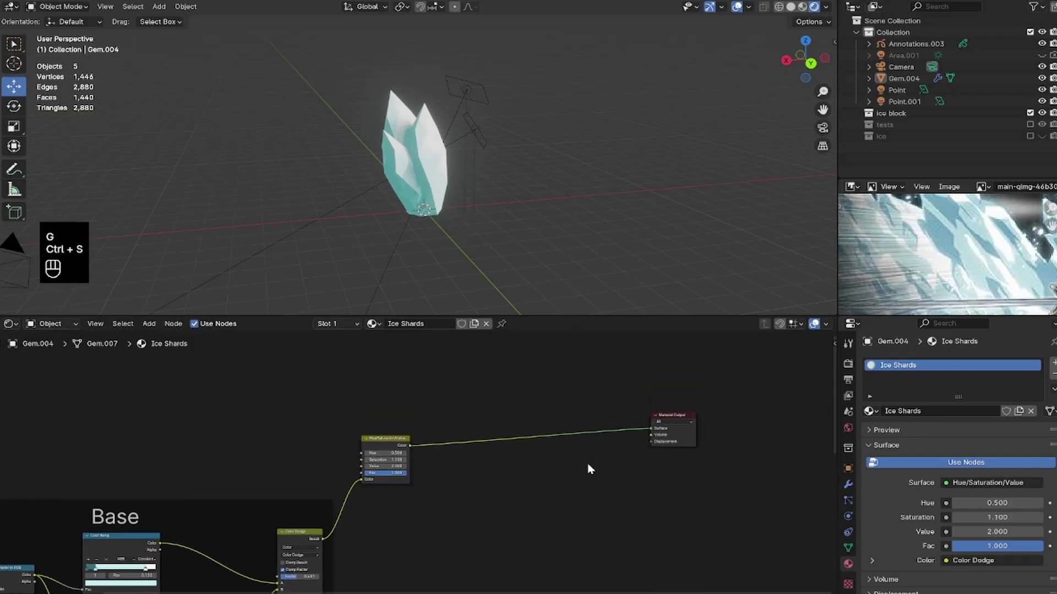
- Insert a Mix Color node between the Hue/Saturation/Value node and the Material Output, set its blending mode to Add, and save
key(shift+a)
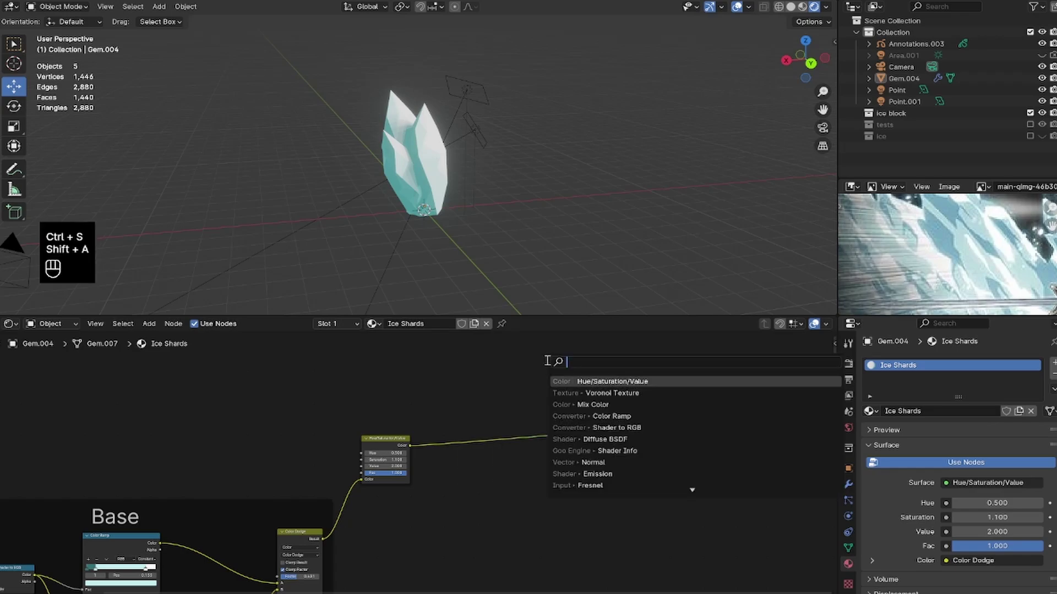
text(mix)
key(Return)
click(523, 434)
scroll(528, 419, up, 2)
click(552, 406)
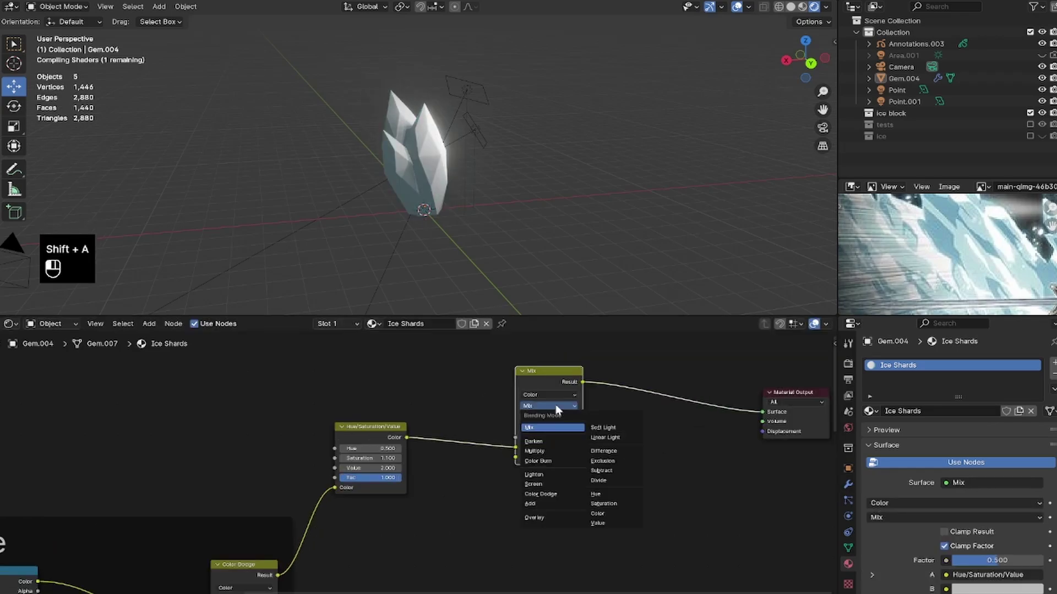
click(551, 502)
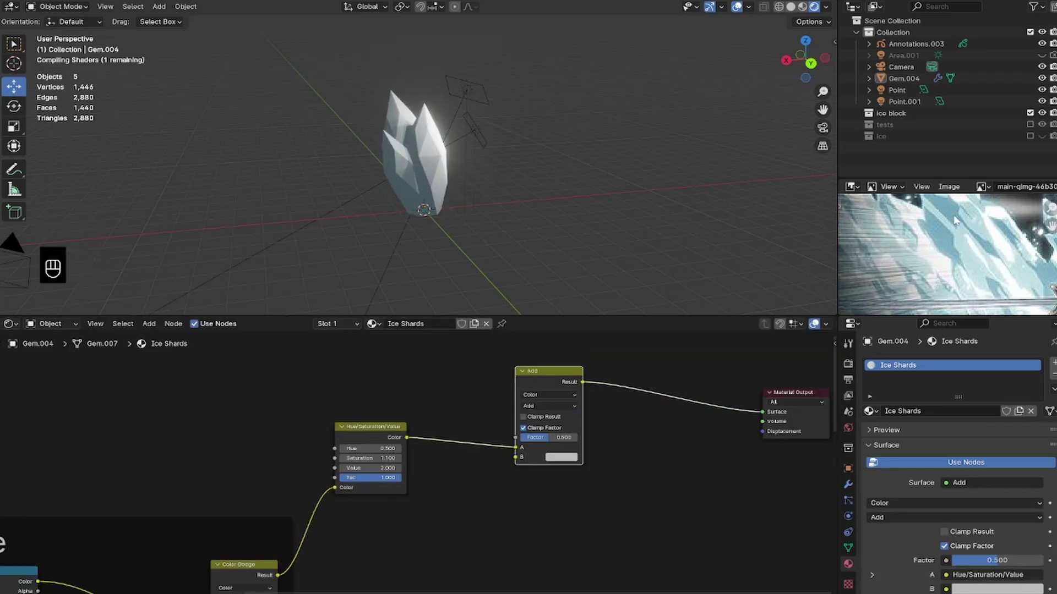
key(ctrl+s)
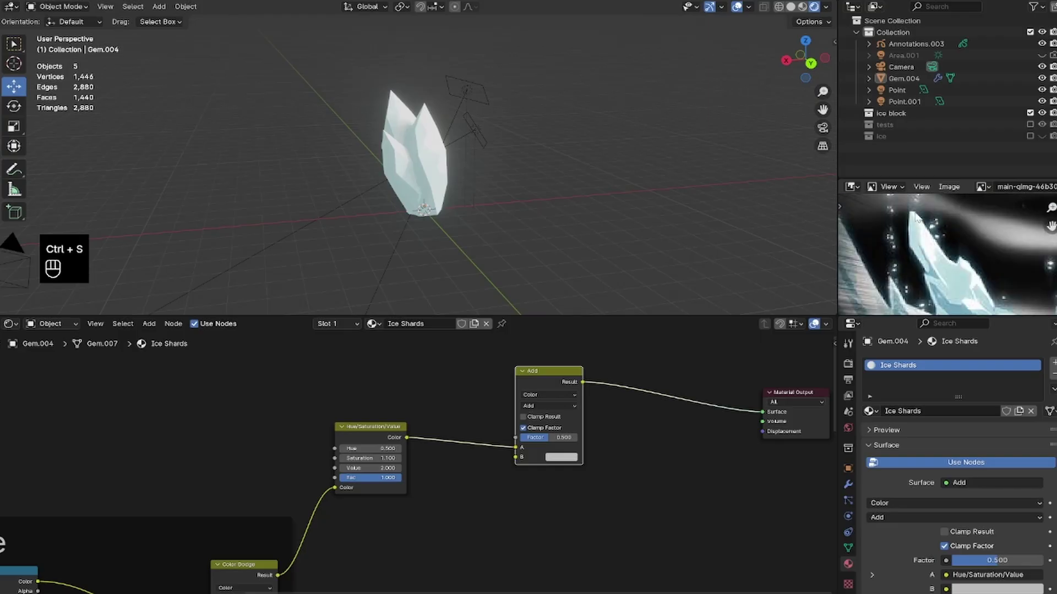
- Add a Fresnel node above the Hue/Saturation/Value node and preview its output on the shards
scroll(468, 428, down, 4)
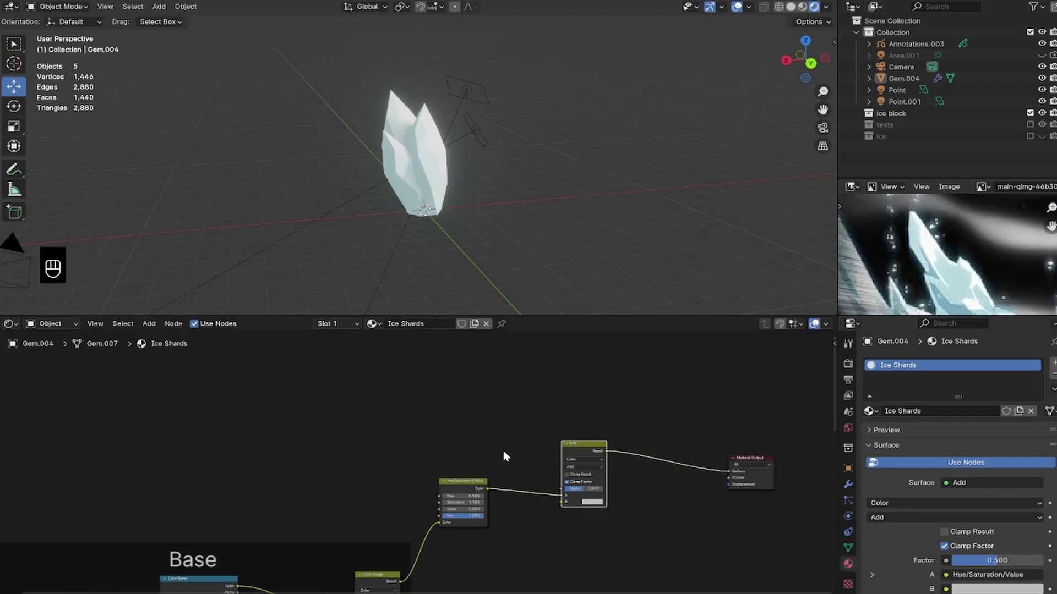
middle_drag(503, 451, 541, 483)
key(shift+a)
click(509, 404)
text(fre)
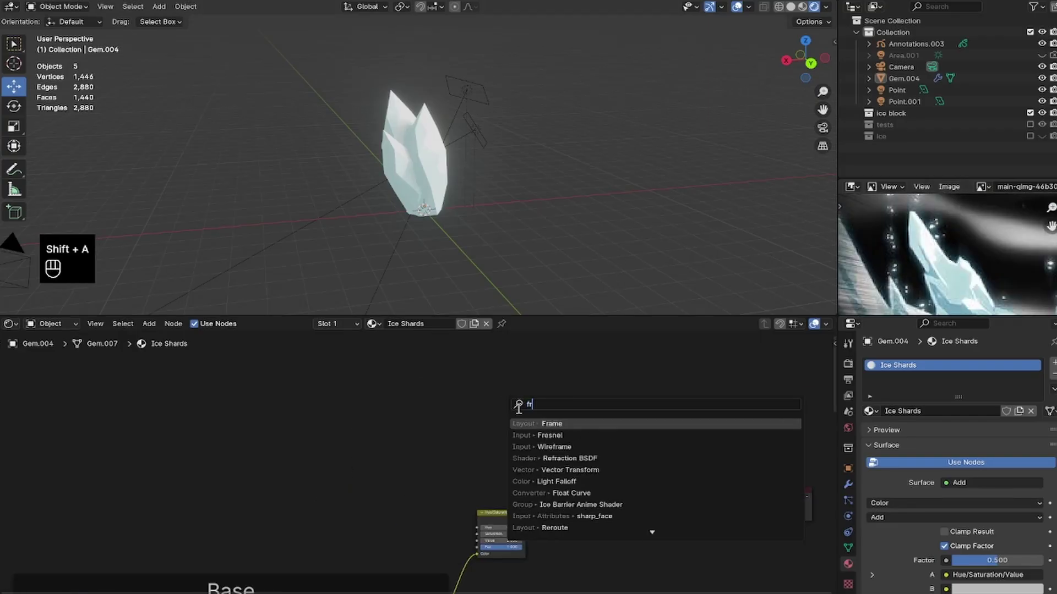
key(Return)
click(403, 441)
ctrl+shift+click(406, 441)
- Insert a Color Ramp after the Fresnel node, with the white stop at about 0.402 and the black stop just before it
key(shift+a)
text(col)
click(583, 411)
click(459, 421)
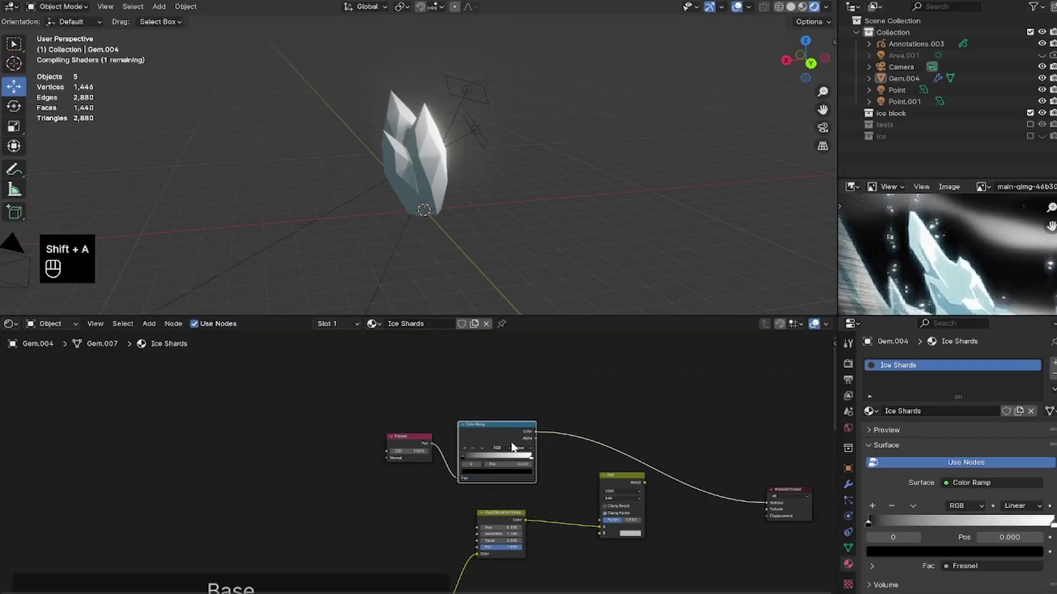
scroll(510, 450, up, 6)
drag(496, 449, 532, 452)
drag(612, 455, 539, 452)
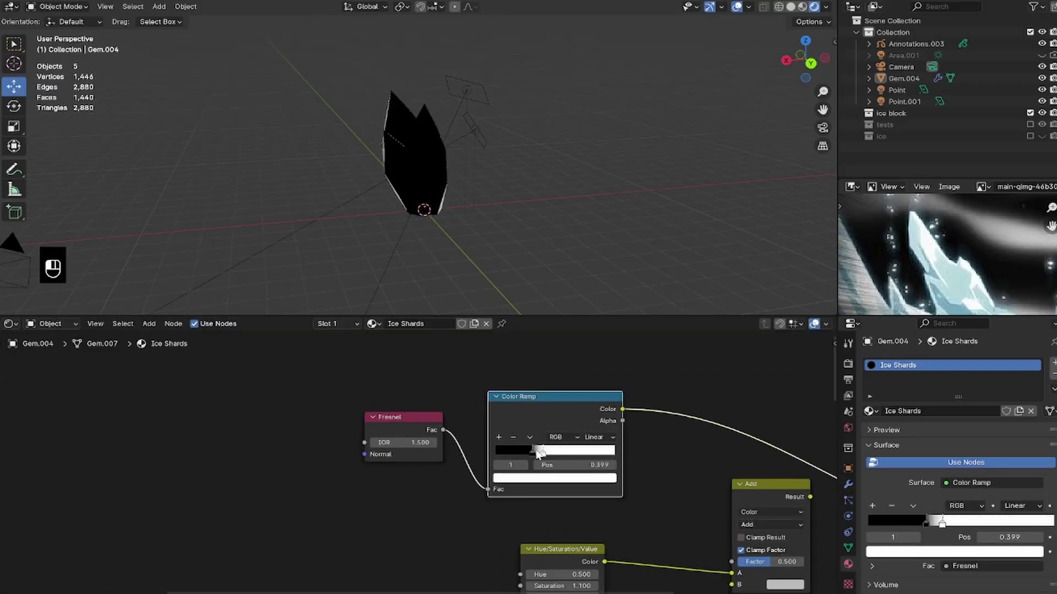
middle_drag(419, 150, 451, 231)
scroll(530, 429, down, 6)
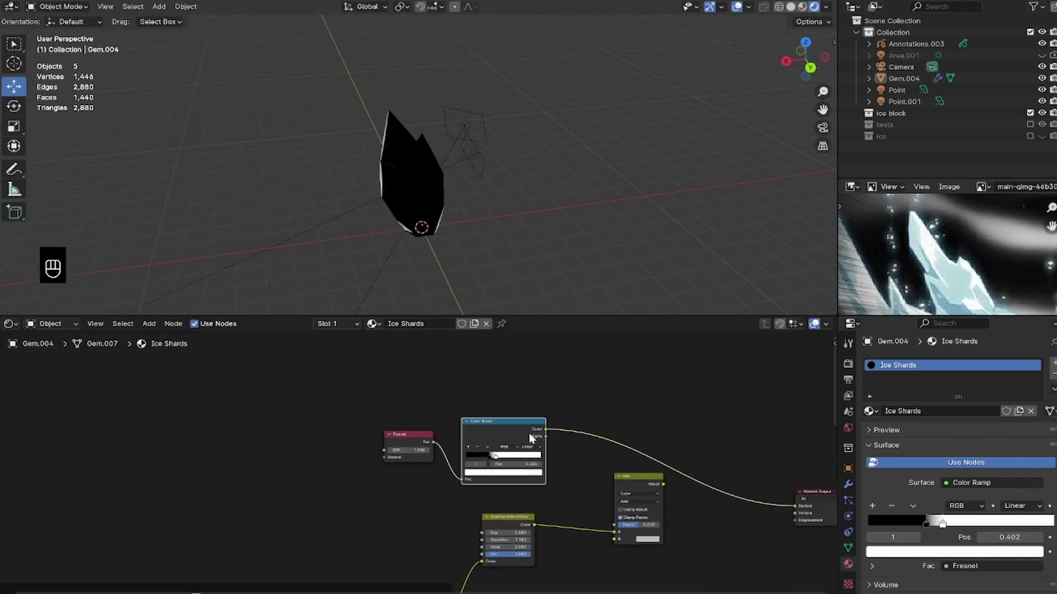
- Move the Fresnel and Color Ramp nodes back to make room, and insert an Emission shader after the ramp
drag(546, 400, 410, 467)
drag(487, 437, 323, 437)
click(457, 397)
key(shift+a)
click(485, 384)
text(emi)
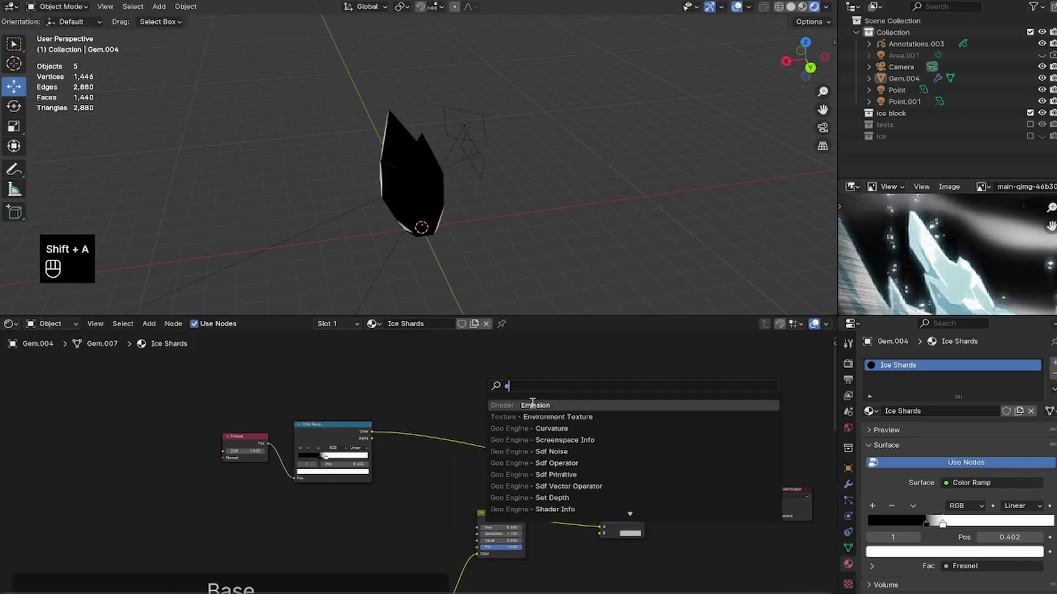
key(Return)
click(401, 427)
- Insert a Shader to RGB node after the Emission shader and save
key(shift+a)
text(sh)
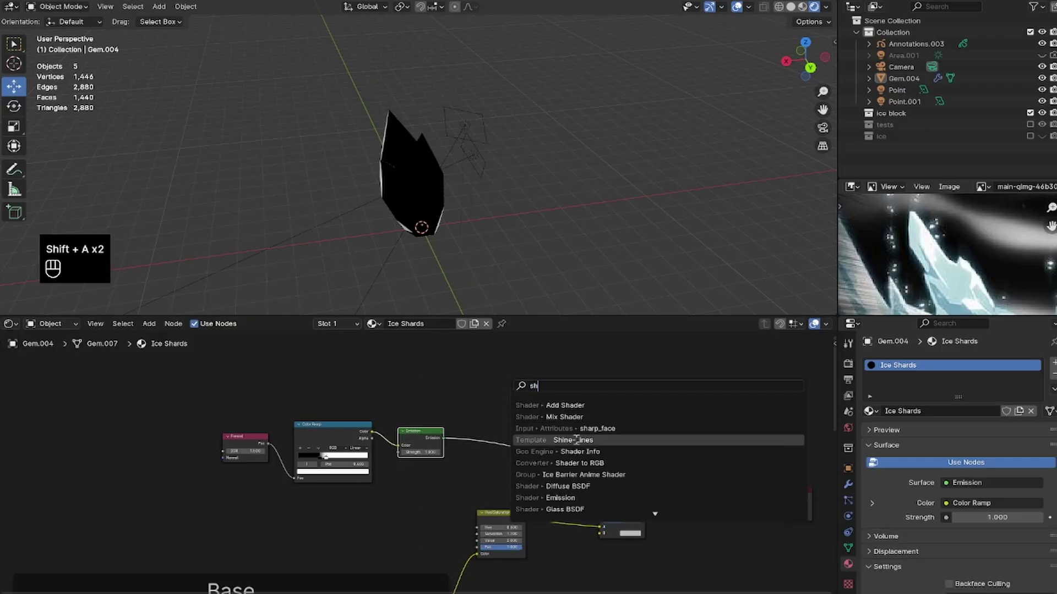
click(572, 463)
click(573, 440)
key(ctrl+s)
- Connect the Shader to RGB color to the Add node's B input, output the Add node, and set its Factor to 1
middle_drag(557, 493, 461, 433)
drag(479, 465, 529, 508)
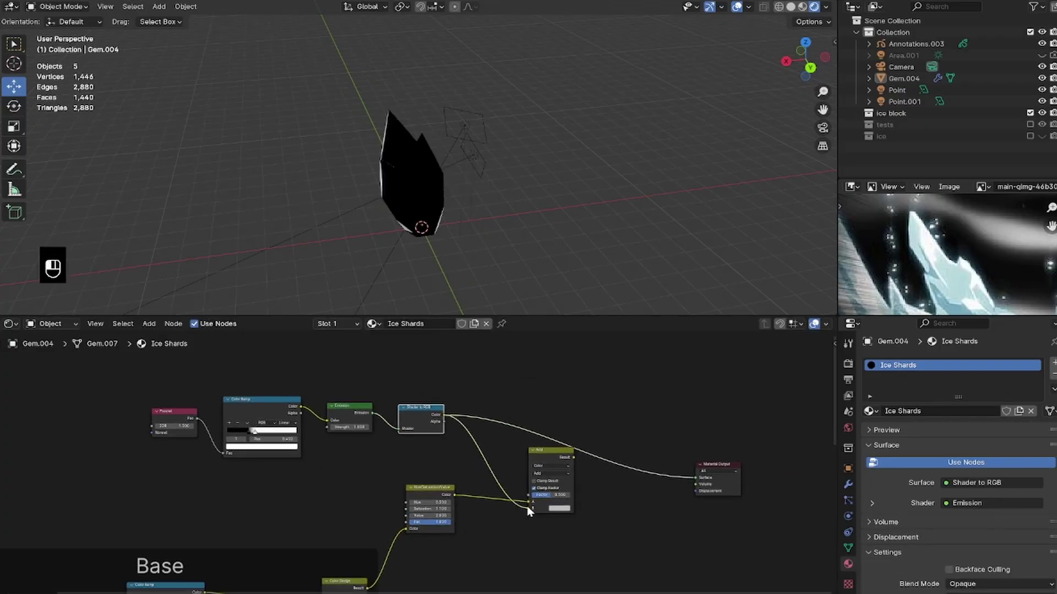
ctrl+shift+click(552, 453)
middle_drag(520, 228, 535, 215)
drag(555, 495, 576, 495)
- Set the Emission node's Strength to 5 and save the file
scroll(467, 218, up, 1)
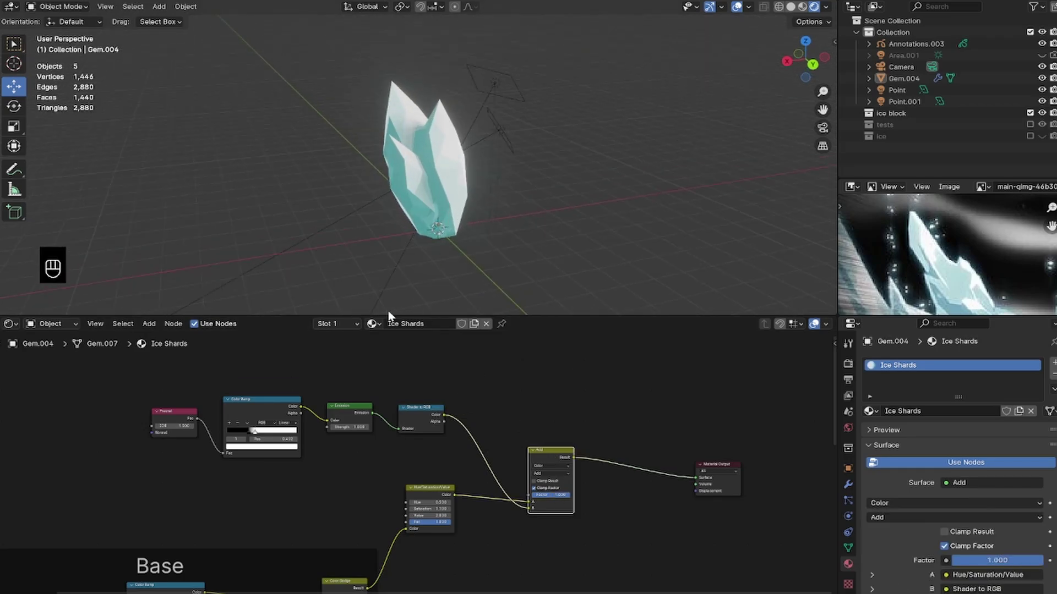
key(Return)
middle_drag(484, 181, 468, 198)
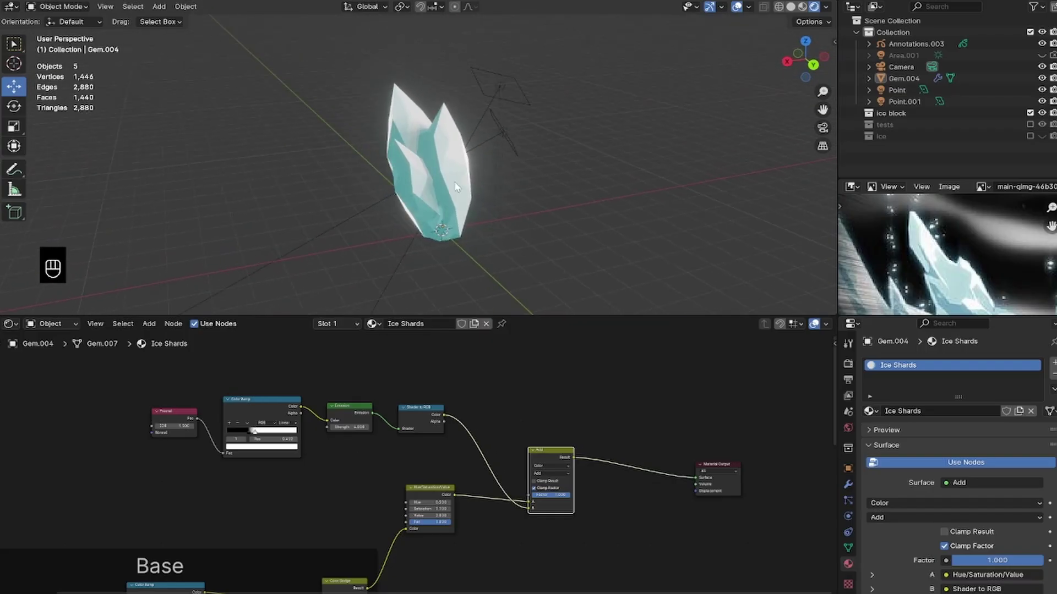
key(ctrl+s)
key(ctrl+s)
- Set the Hue/Saturation/Value node's Saturation to 1.2
scroll(483, 488, down, 1)
middle_drag(476, 493, 512, 463)
middle_drag(571, 245, 589, 217)
scroll(520, 452, up, 2)
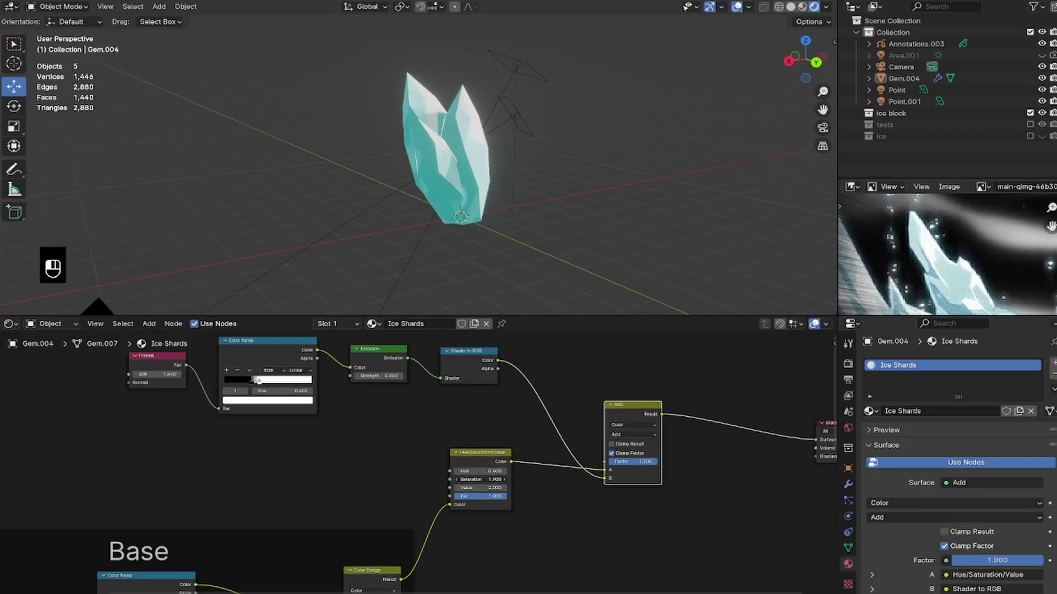
scroll(507, 493, up, 3)
mouse_move(491, 480)
mouse_down()
mouse_move(468, 480)
mouse_move(504, 485)
mouse_up()
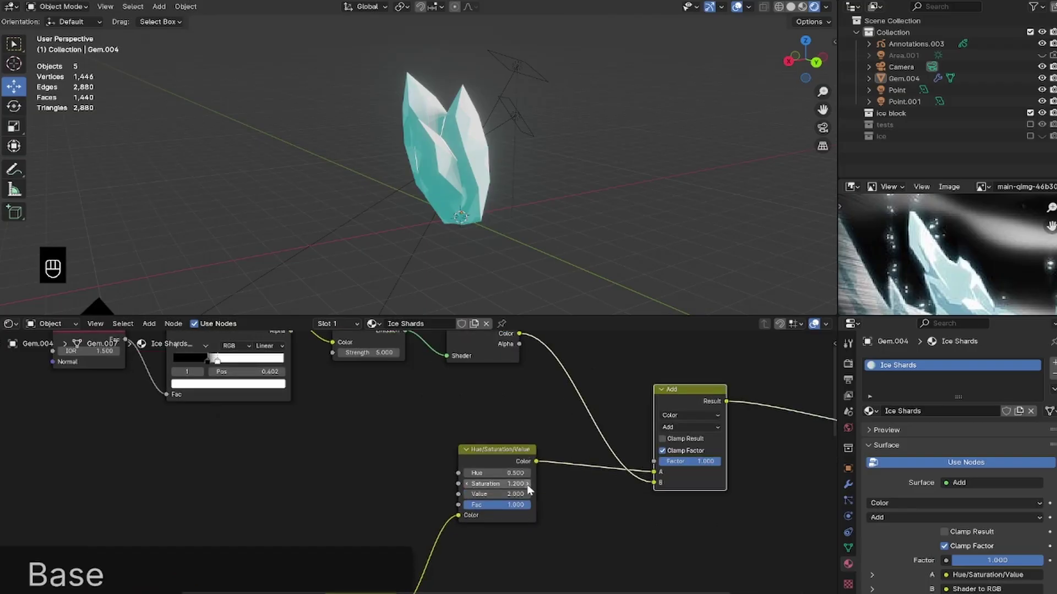
scroll(529, 463, down, 3)
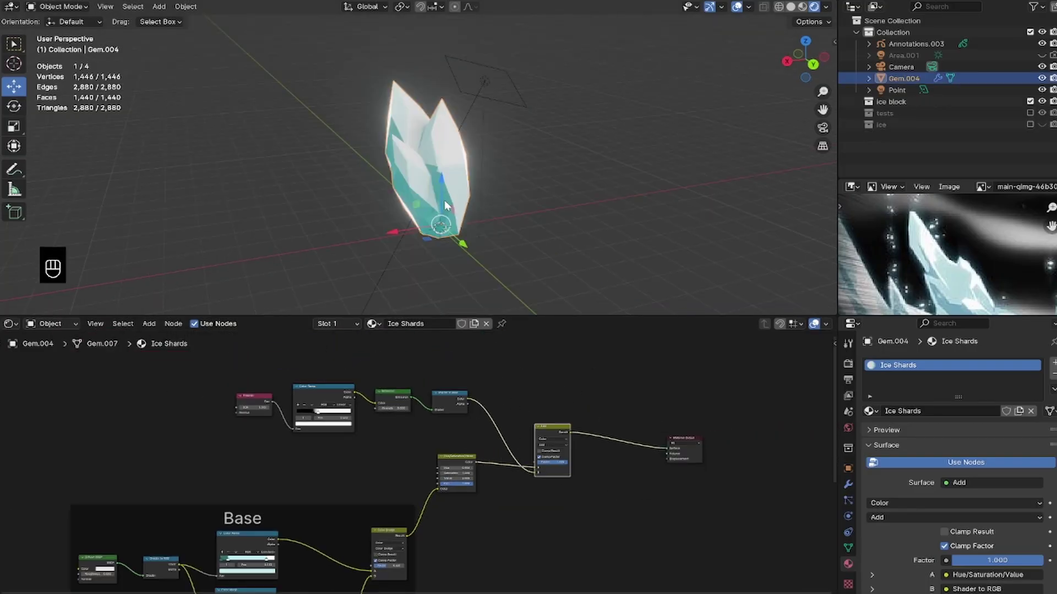
- Join the Fresnel chain, Hue/Saturation/Value and Add nodes in a frame labelled "Shine" with a label size of 64
drag(224, 370, 575, 484)
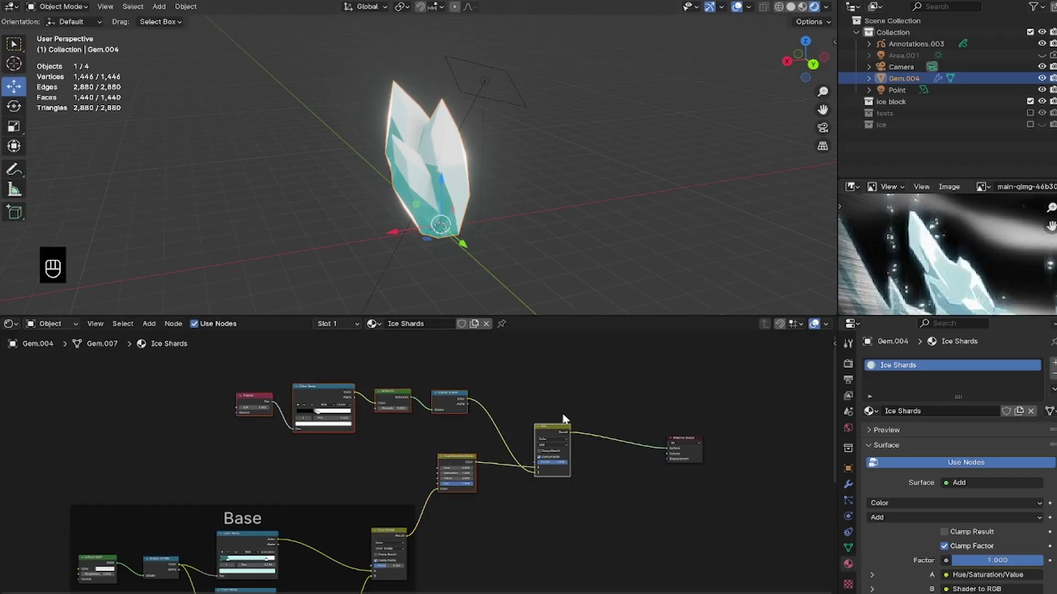
key(ctrl+j)
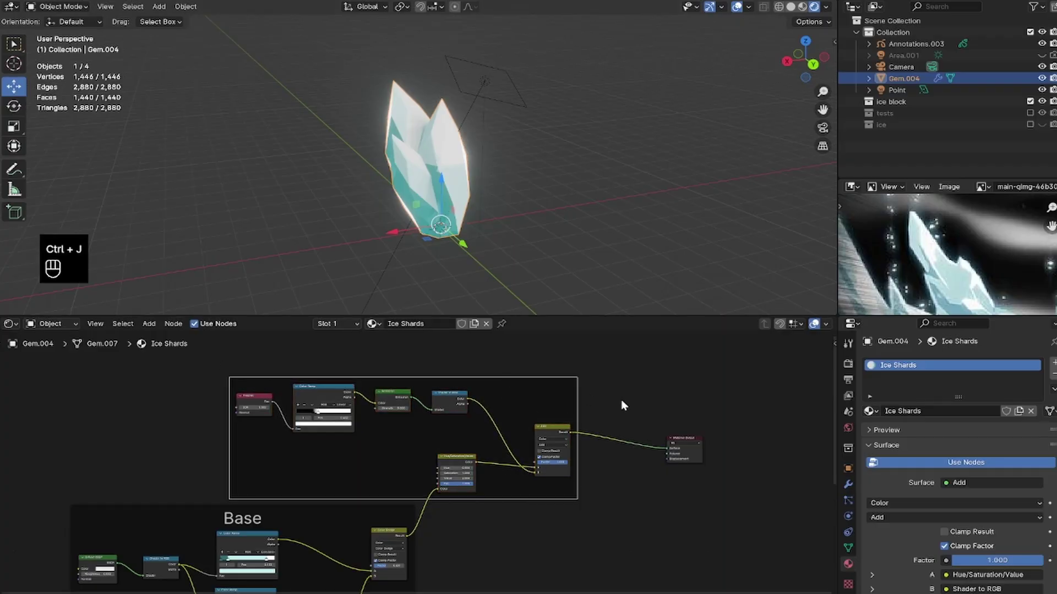
text(nShine)
key(Return)
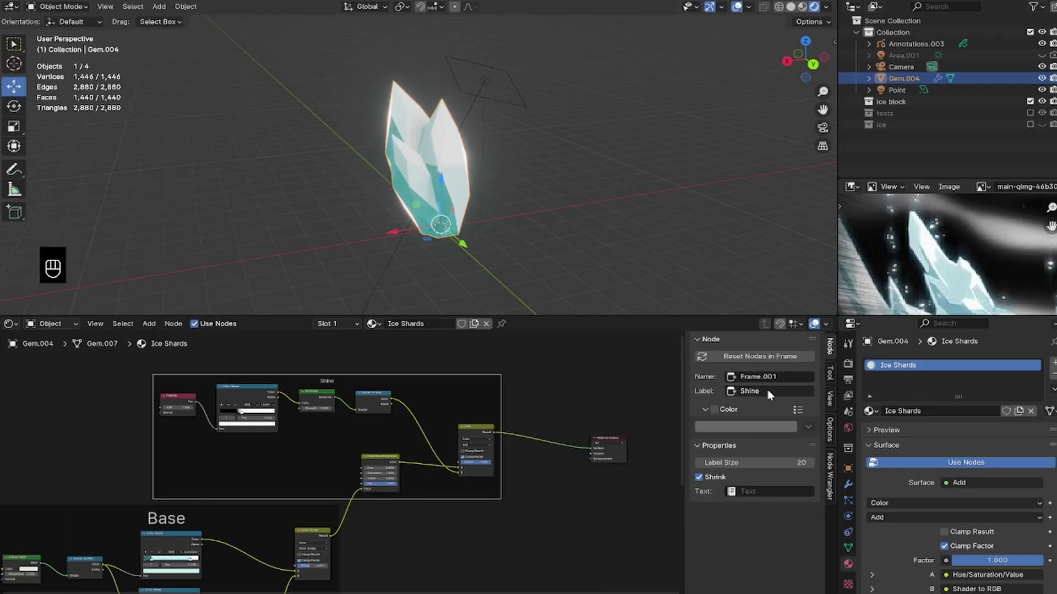
drag(743, 463, 803, 463)
scroll(427, 435, down, 3)
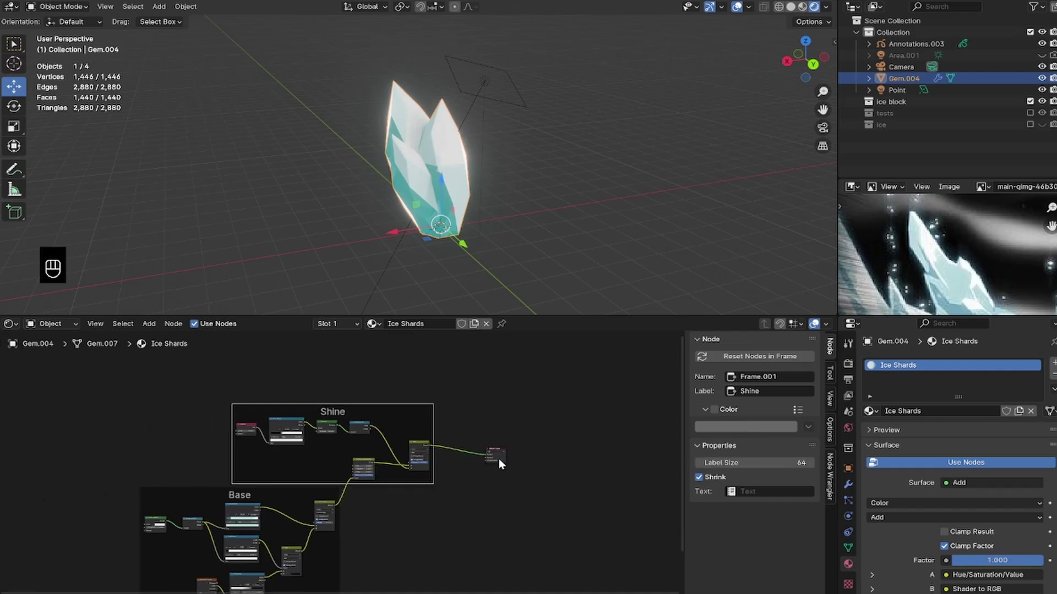
- Move the Material Output farther from the Shine frame and save
drag(499, 461, 574, 399)
key(ctrl+s)
middle_drag(472, 408, 454, 445)
scroll(478, 432, down, 1)
click(482, 424)
scroll(453, 444, up, 2)
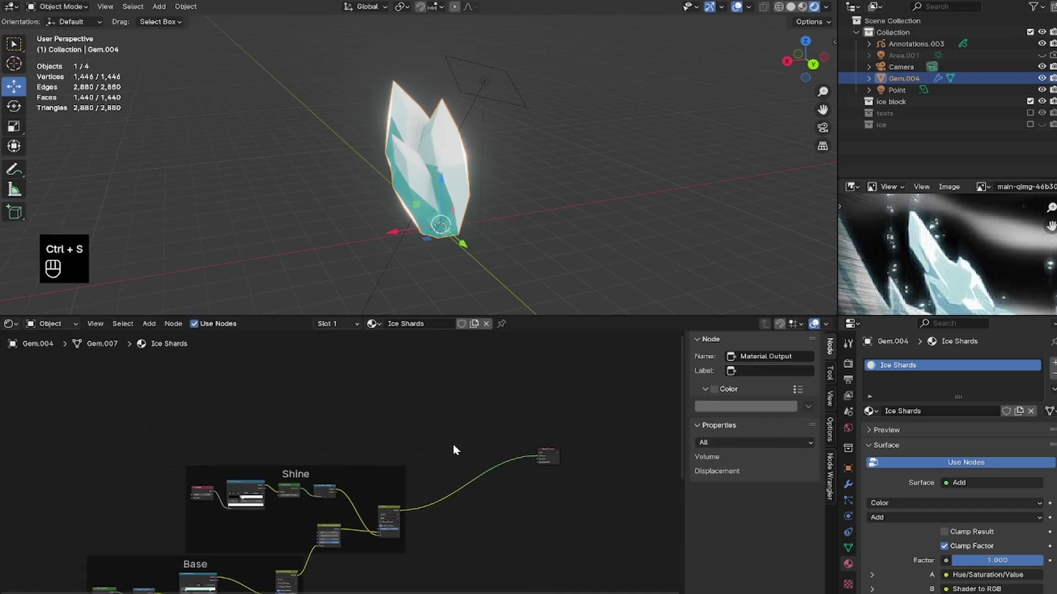
scroll(454, 444, up, 1)
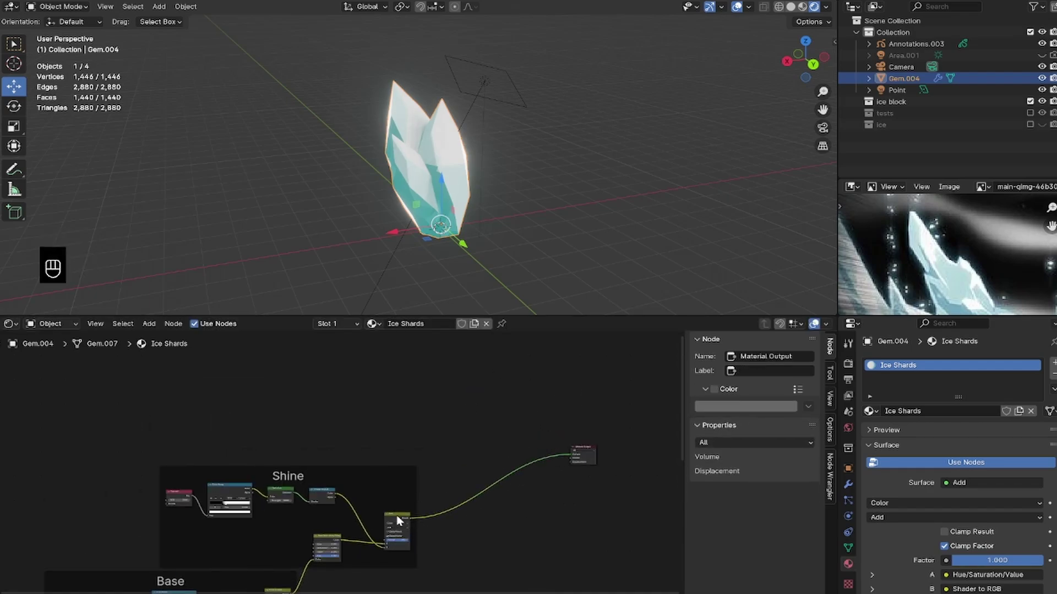
- Duplicate the Add node, place the copy in its own new frame above the Shine frame, and save
click(399, 520)
key(shift+d)
click(436, 466)
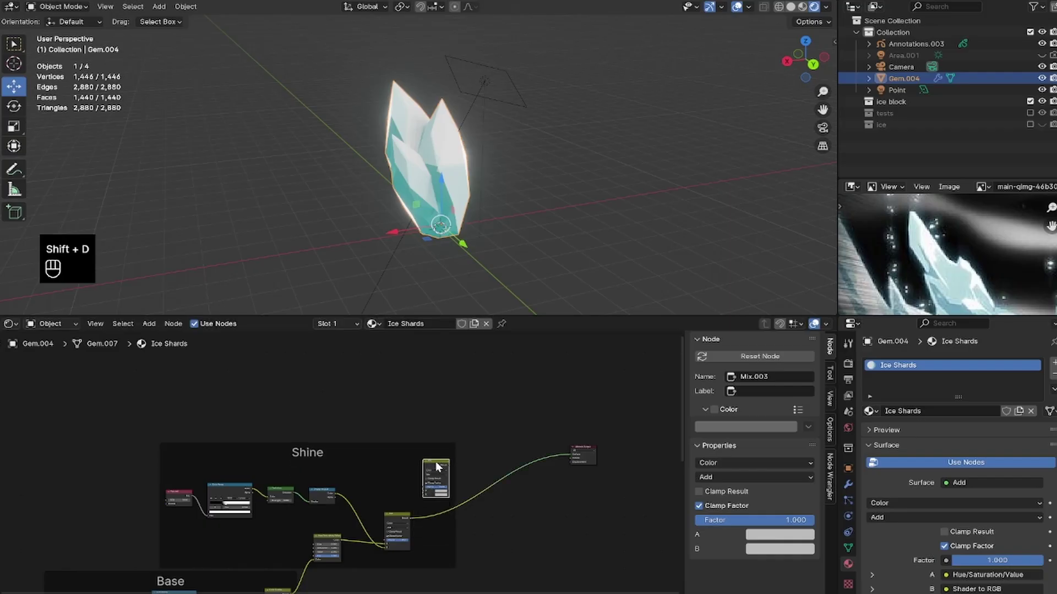
key(alt+j)
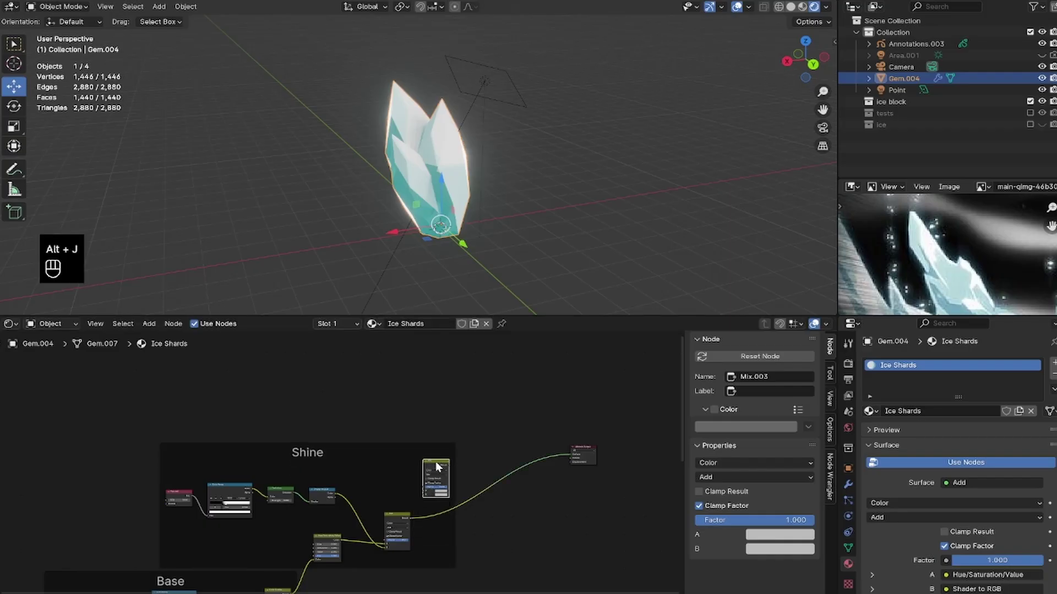
key(ctrl+j)
drag(438, 462, 453, 398)
scroll(452, 397, up, 1)
key(ctrl+s)
middle_drag(476, 399, 471, 422)
scroll(482, 401, up, 2)
drag(484, 397, 486, 424)
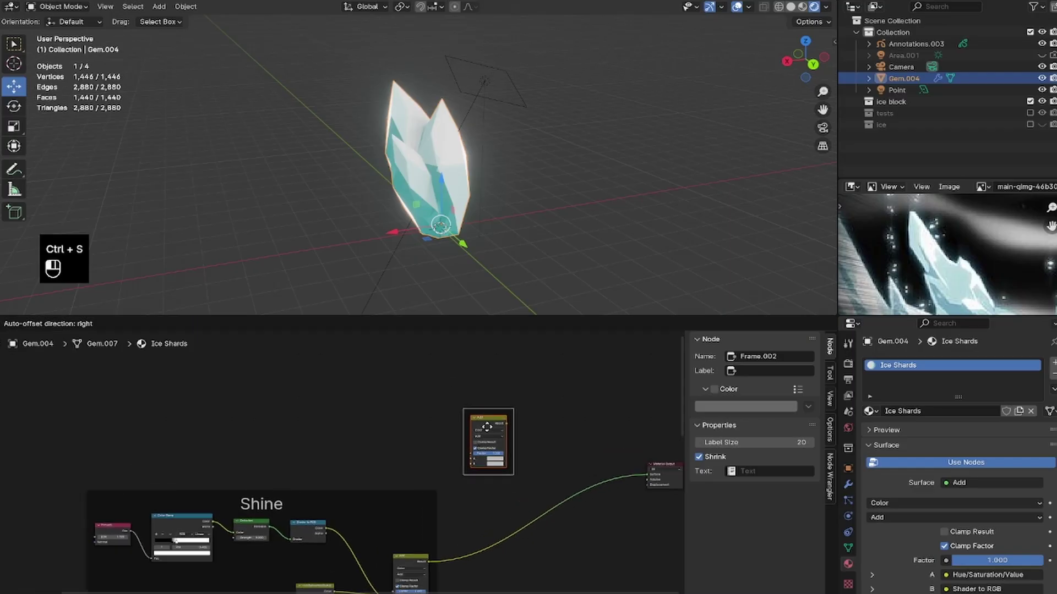
- Copy the Voronoi Texture and its Color Ramp from the Base frame into the new frame, placed before the duplicated Add node
middle_drag(352, 540, 353, 456)
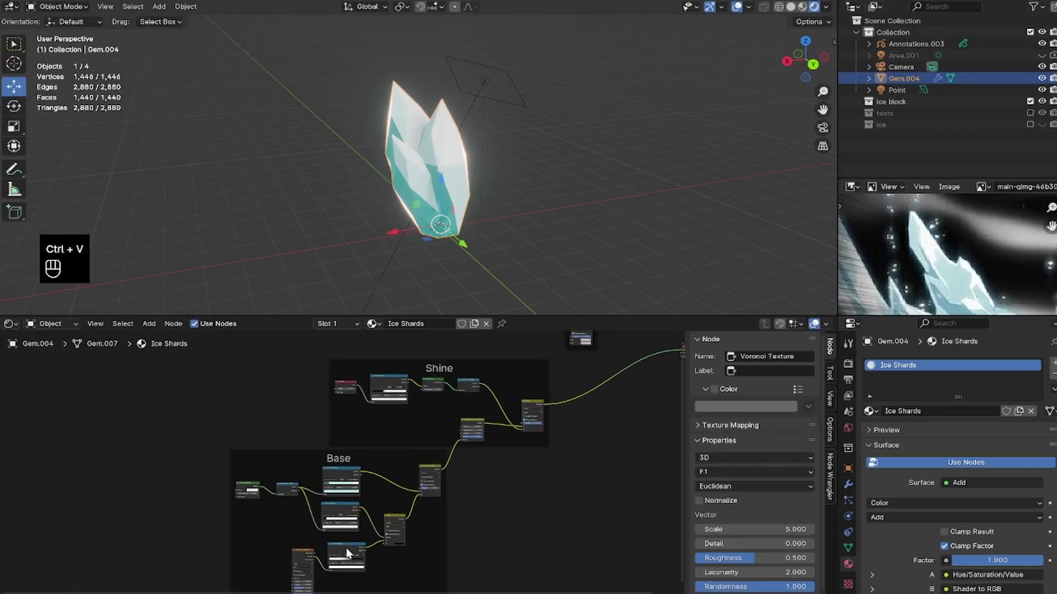
click(346, 553)
shift+click(305, 553)
right_click(305, 553)
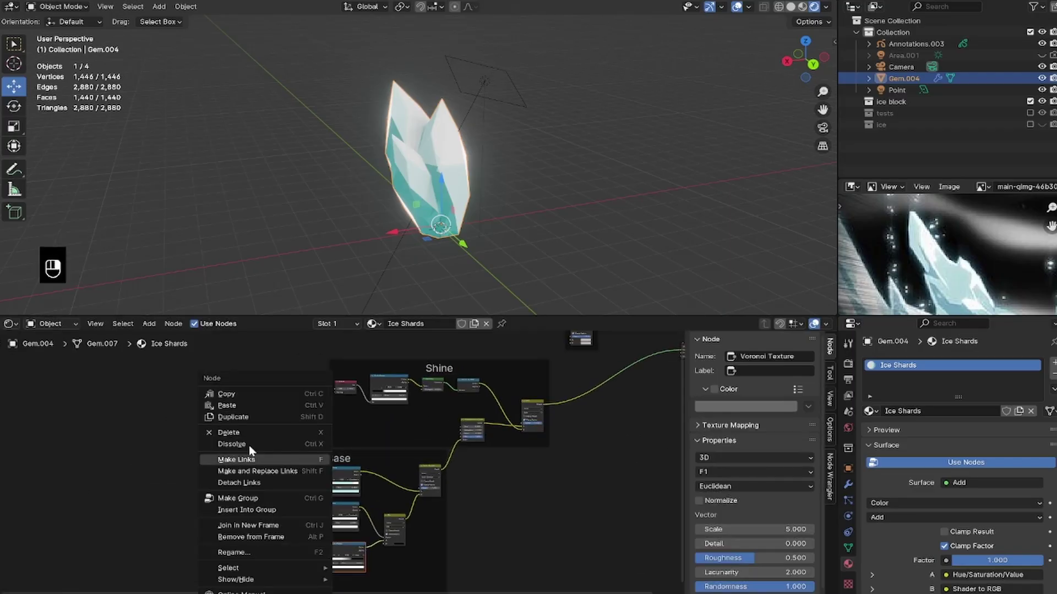
click(256, 395)
middle_drag(562, 347, 438, 476)
right_click(415, 450)
click(382, 461)
scroll(429, 464, up, 3)
drag(429, 441, 383, 425)
scroll(446, 481, up, 1)
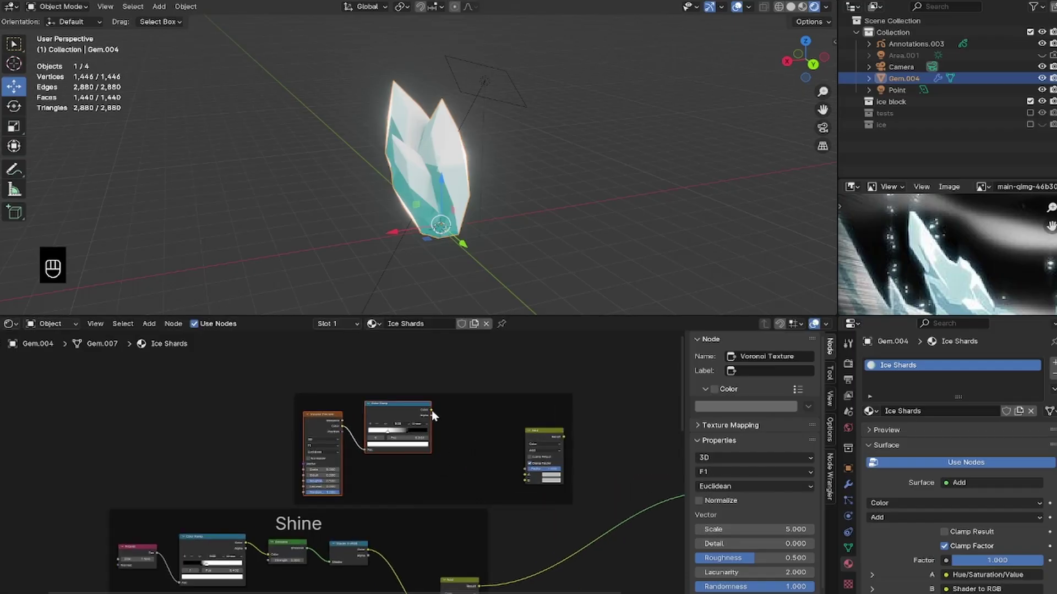
- Preview the duplicated Add node with the copied Color Ramp in B, and make the ramp Constant with its black stop at 0.776
ctrl+shift+click(542, 437)
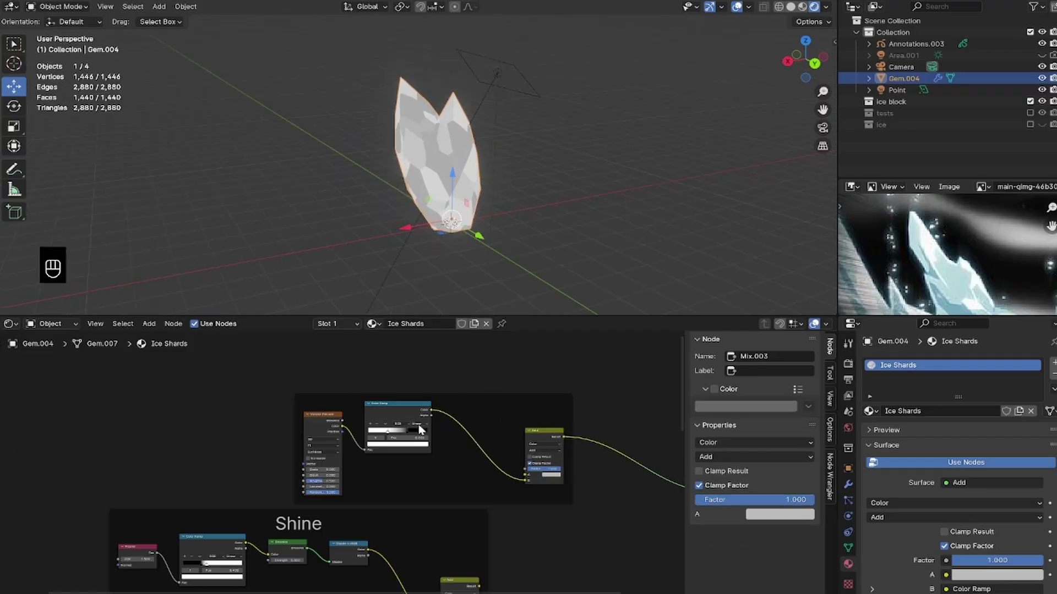
scroll(341, 463, up, 3)
click(487, 390)
click(488, 456)
drag(463, 404, 477, 407)
- Set the copied Voronoi Texture's Scale to 10 and Detail to 2
scroll(415, 444, up, 2)
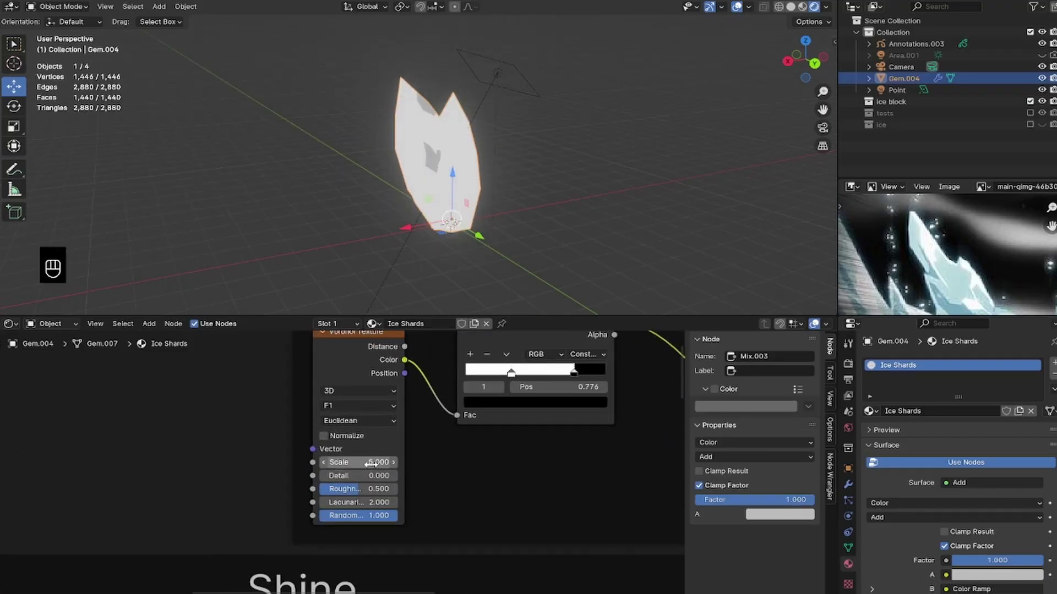
click(369, 462)
text(10)
key(Tab)
text(2)
key(Return)
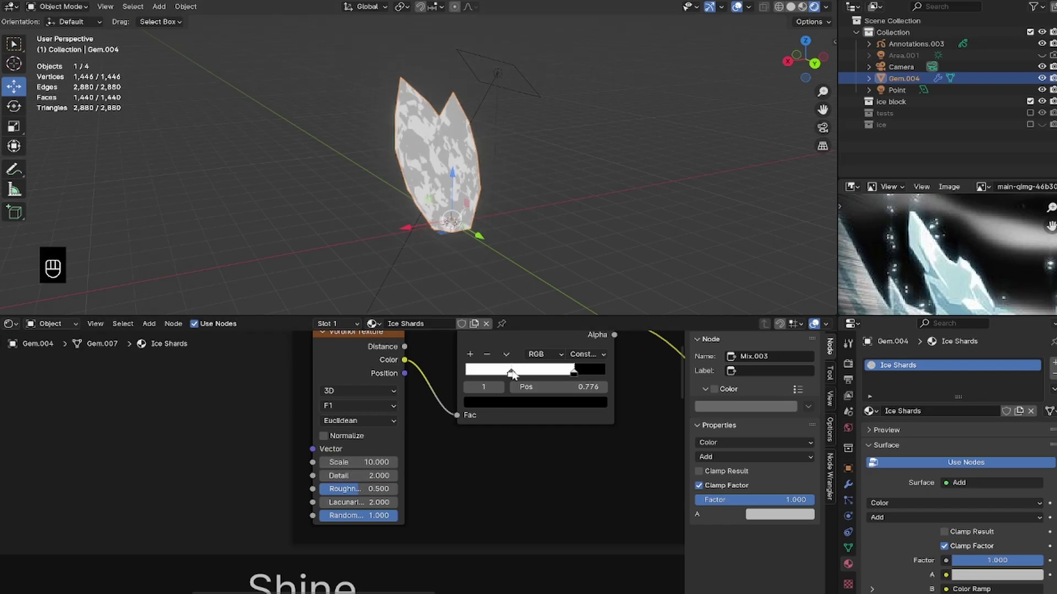
- Move the copied Color Ramp's white stop to 0.272 and its black stop to 0.526
drag(511, 373, 529, 375)
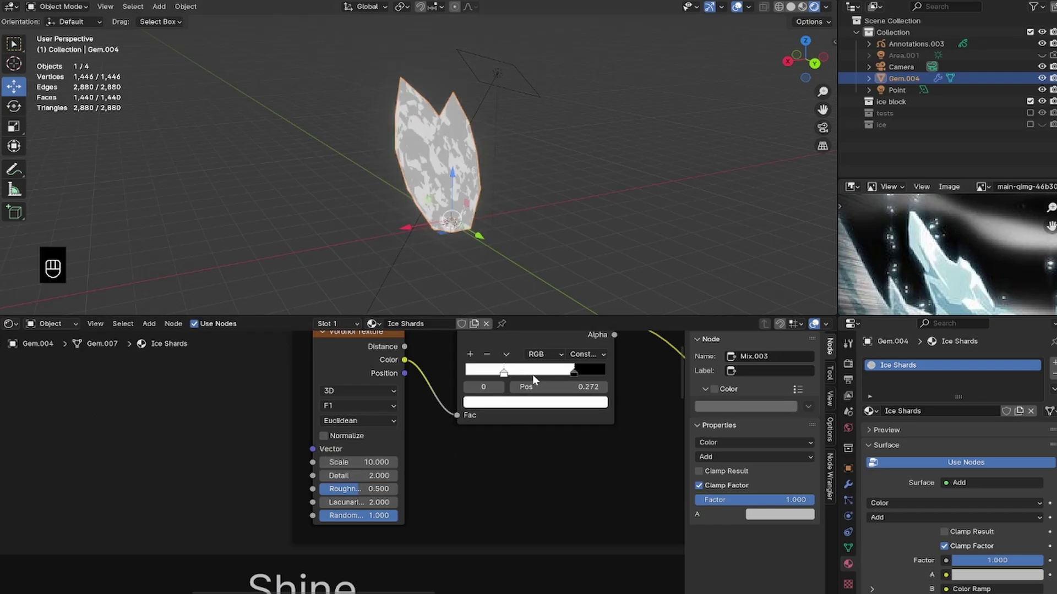
drag(573, 373, 545, 374)
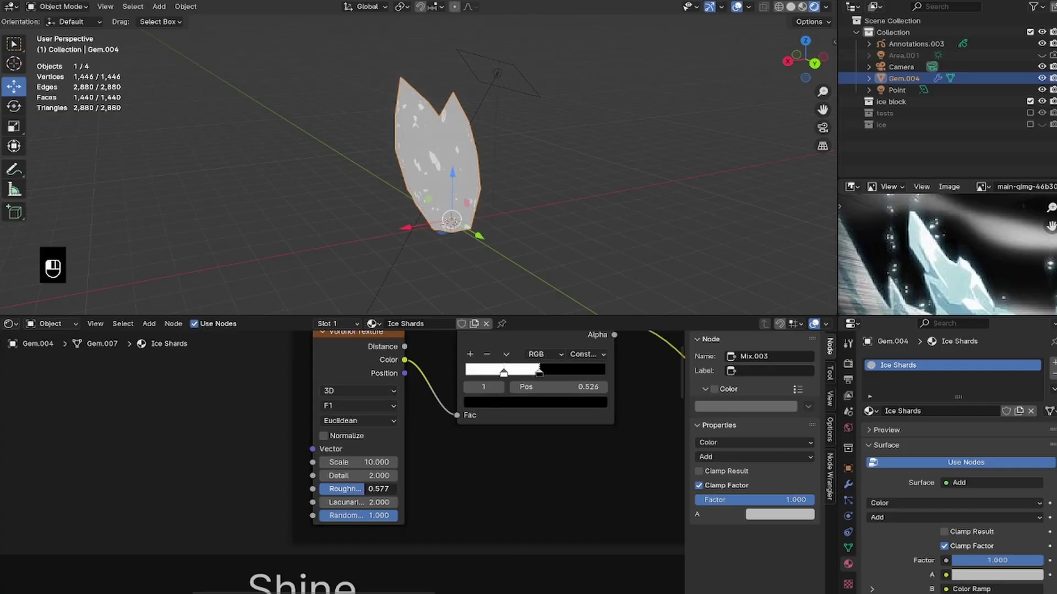
- Set the copied Voronoi Texture's Roughness to 0.599 and compare the speckled shards with the ice reference image
scroll(576, 161, down, 1)
scroll(484, 179, up, 5)
scroll(883, 289, down, 3)
middle_drag(883, 288, 1018, 294)
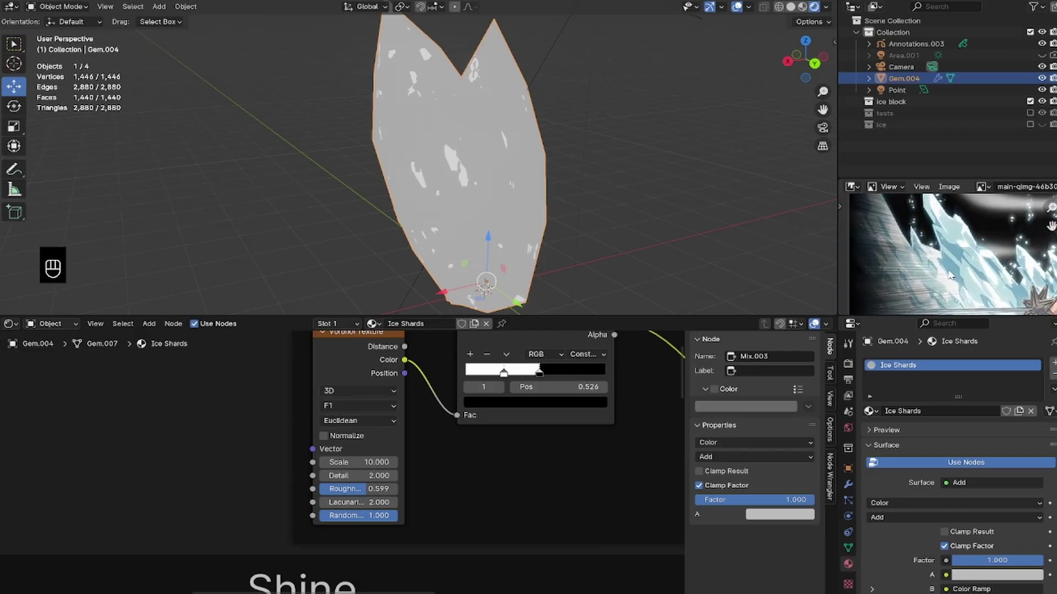
- Connect the Shine layer's Add result to the A input of the detail frame's Add node, and save the file
scroll(601, 472, down, 3)
scroll(363, 546, down, 5)
middle_drag(364, 546, 319, 492)
drag(392, 536, 438, 425)
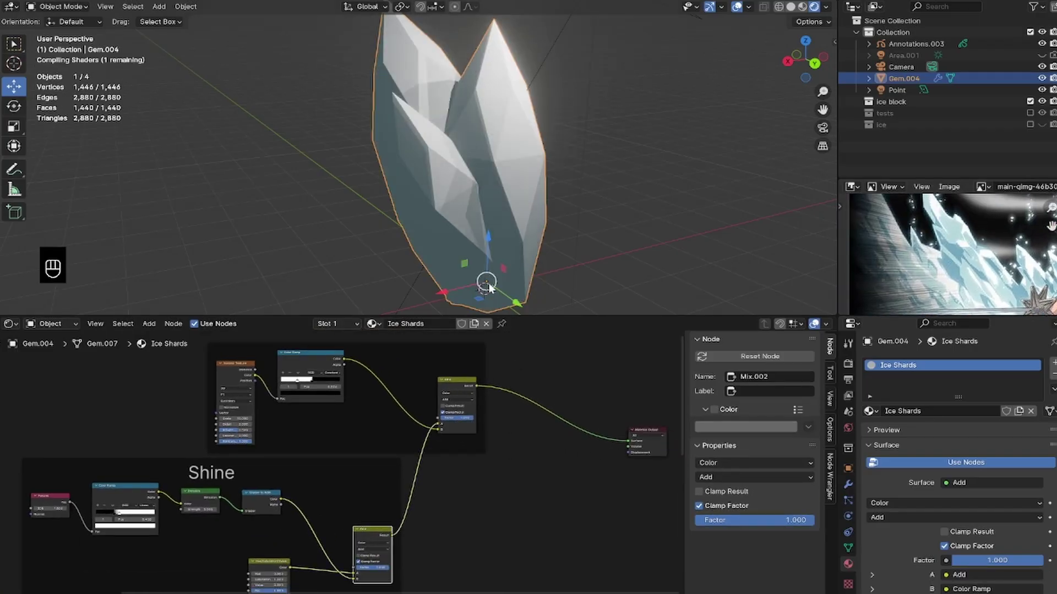
key(ctrl+s)
mouse_move(481, 186)
middle_down()
mouse_move(459, 262)
mouse_move(462, 191)
middle_up()
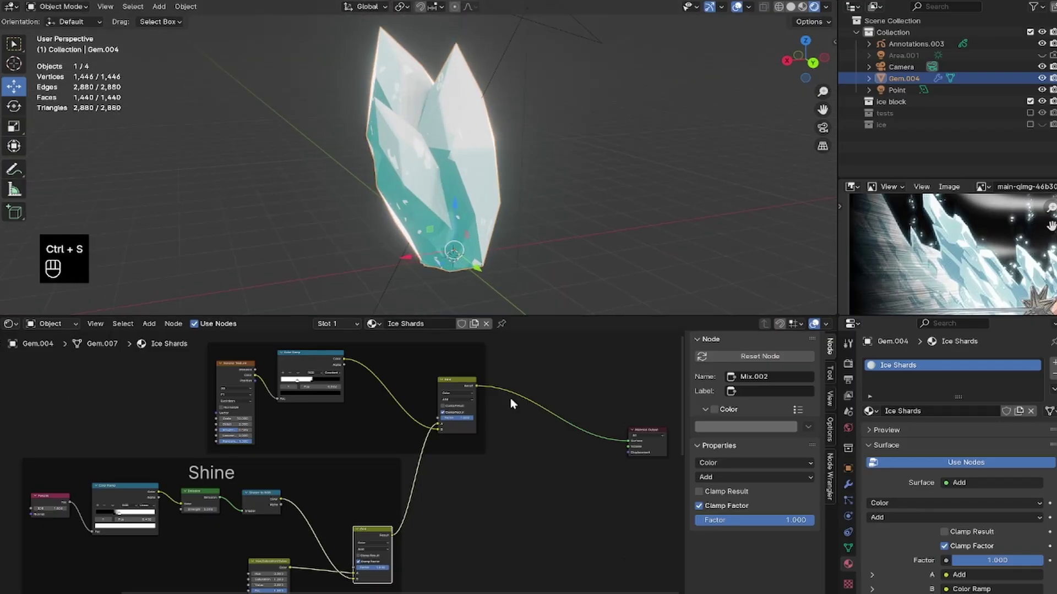
- Duplicate the detail frame's Add node, place the copy beyond the original inside the frame, and save the file
scroll(497, 431, down, 2)
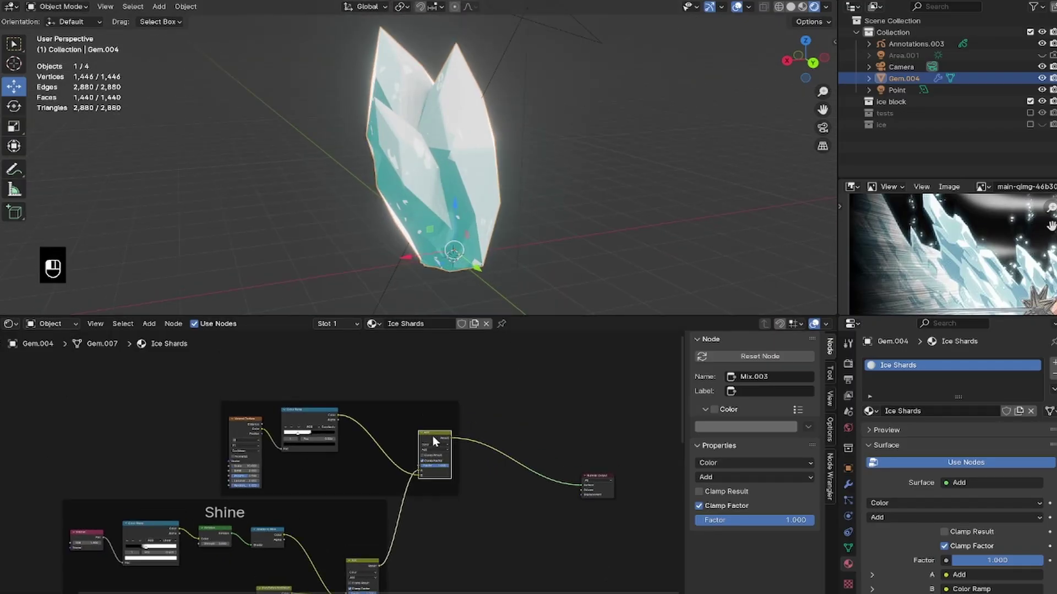
key(shift+d)
click(507, 395)
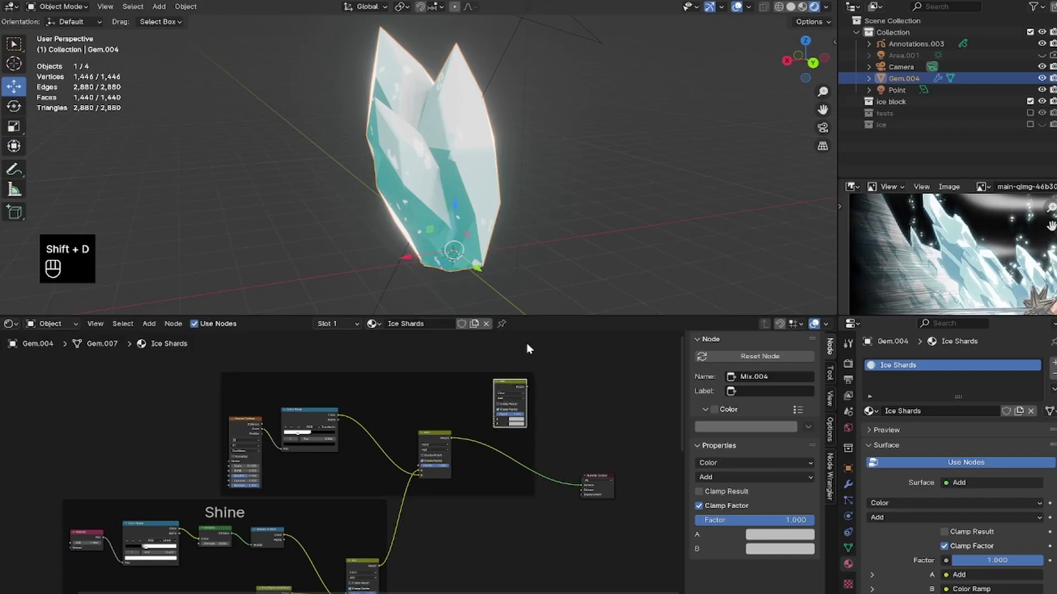
scroll(493, 225, down, 1)
middle_drag(493, 224, 481, 220)
click(478, 226)
key(ctrl+s)
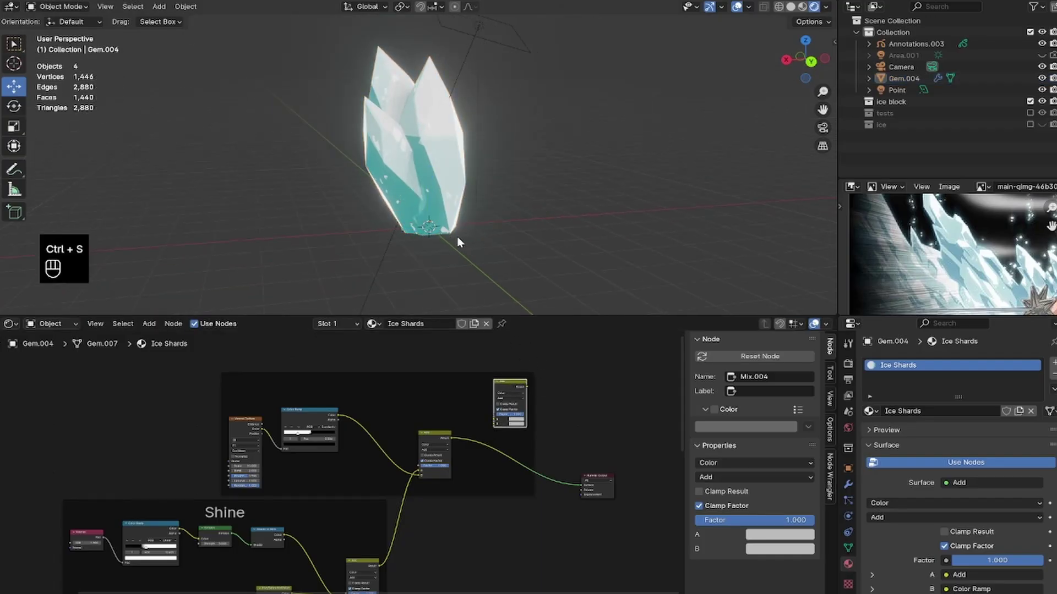
- Scale up the area light above the shards, and reselect the shard cluster to compare it with the reference image
click(480, 26)
key(s)
click(535, 60)
key(s)
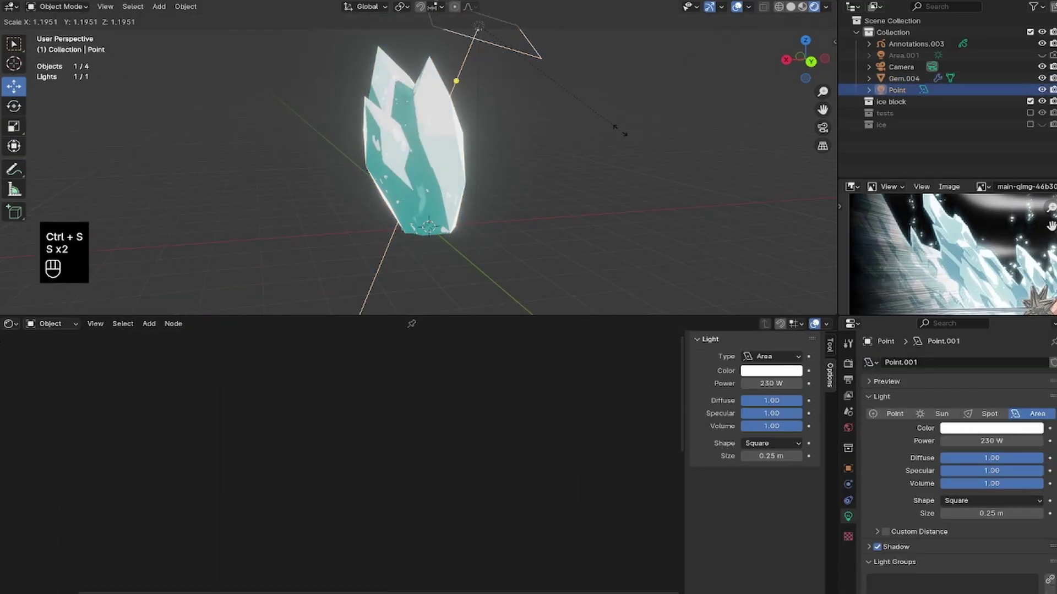
click(622, 132)
click(443, 143)
middle_drag(512, 159, 513, 146)
middle_drag(1009, 266, 993, 237)
scroll(993, 236, up, 3)
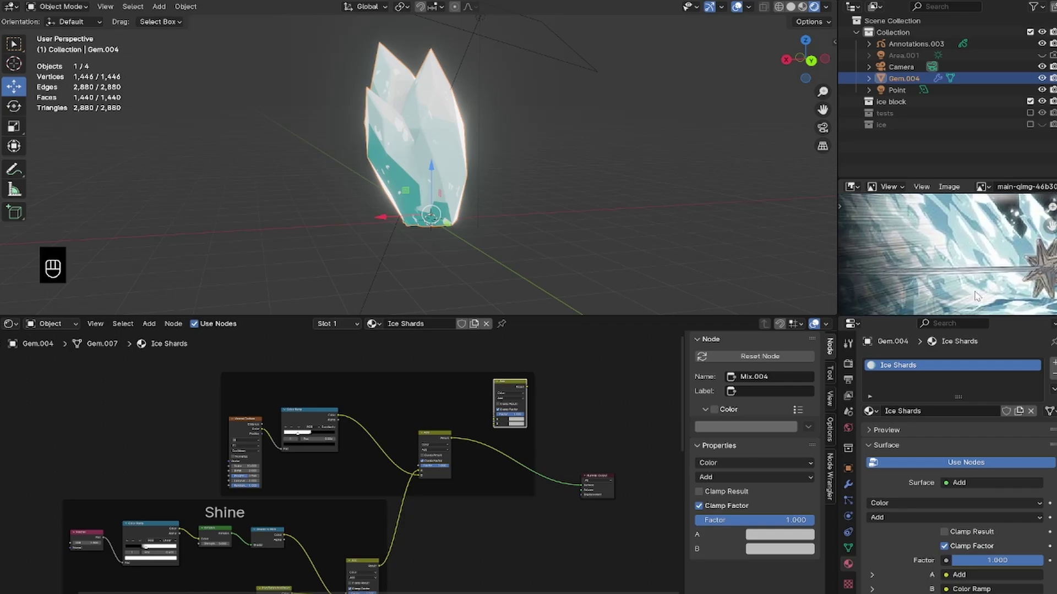
- Add a Normal Map node to the detail frame, above the copied Voronoi Texture
middle_drag(441, 405, 447, 424)
key(shift+a)
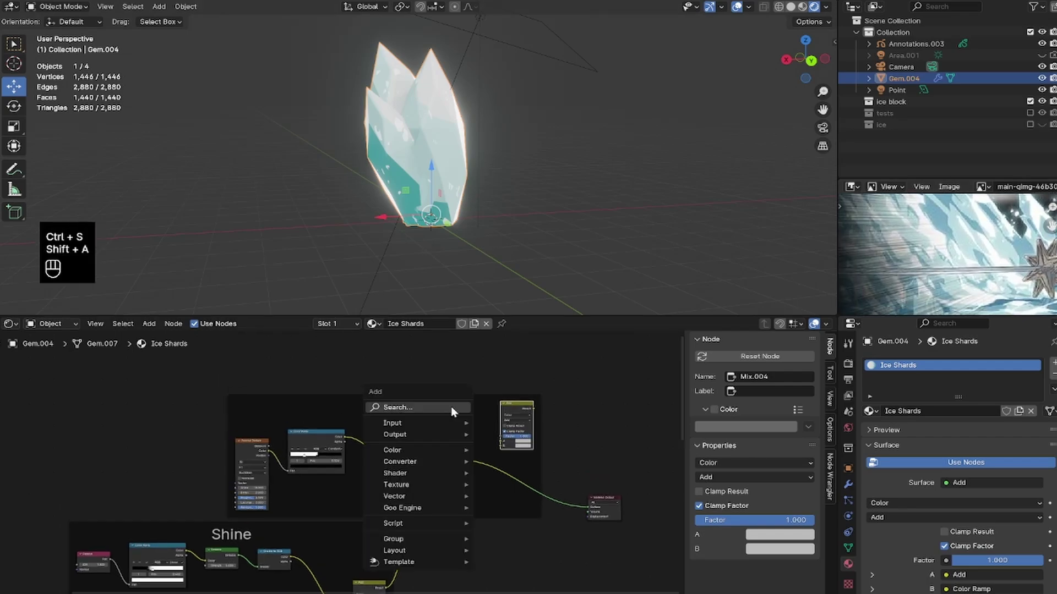
mouse_move(451, 408)
text(no)
click(528, 450)
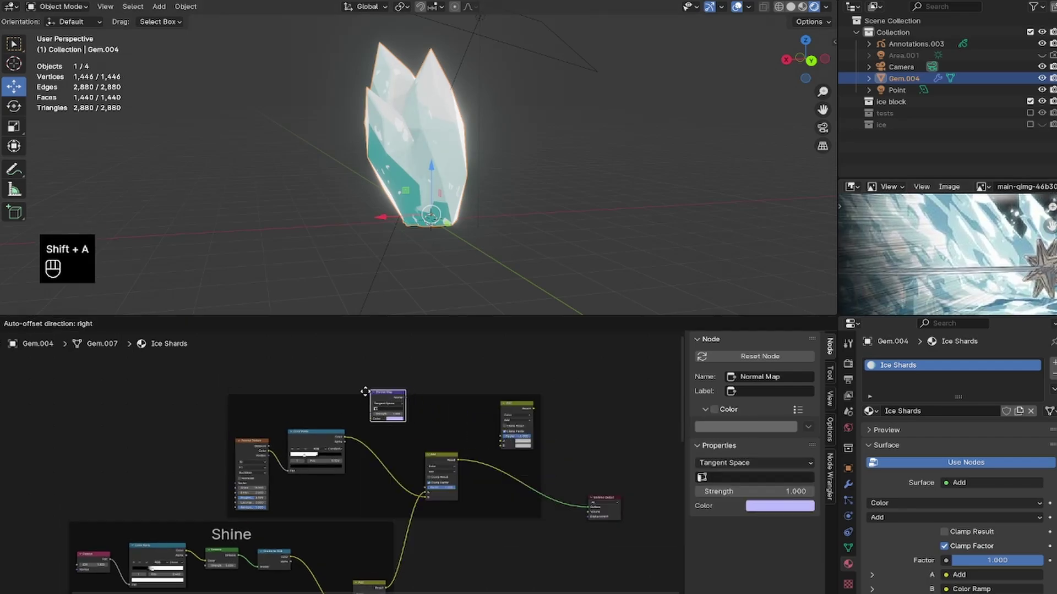
click(367, 407)
drag(367, 408, 282, 380)
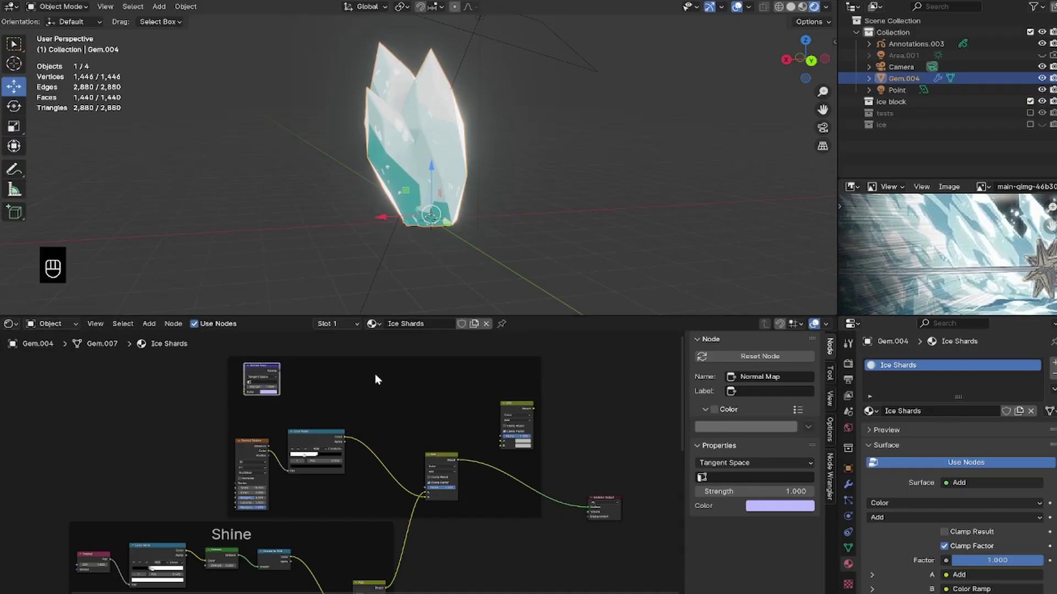
- Add a Separate XYZ node after the Normal Map and connect the Normal output to its Vector input
key(shift+a)
click(392, 372)
text(se)
click(451, 404)
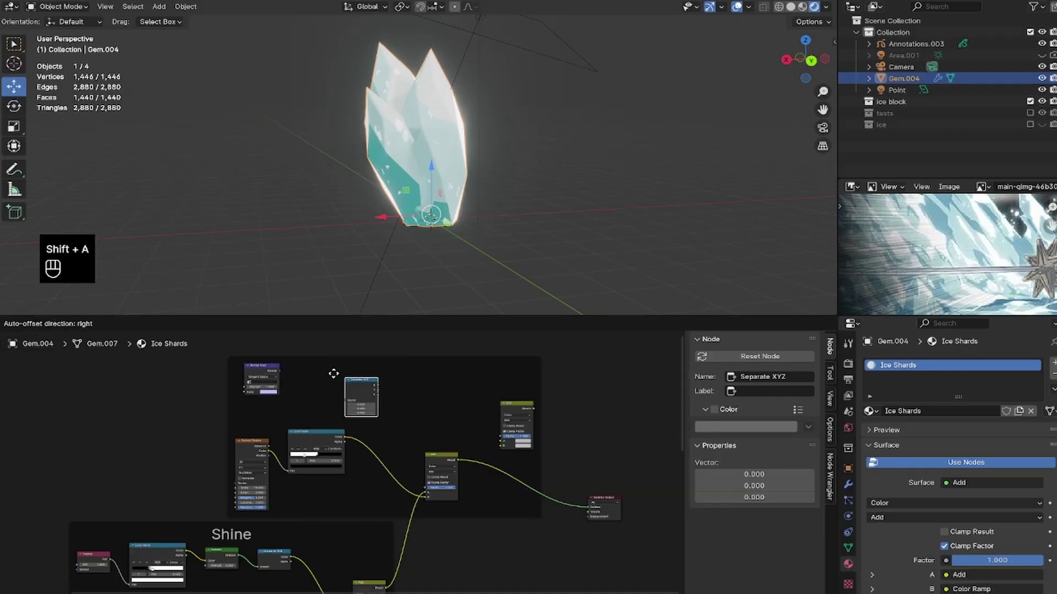
click(295, 361)
drag(283, 369, 309, 388)
- Preview the Separate XYZ node's outputs through to Z on the shards, and save the file
ctrl+shift+click(333, 379)
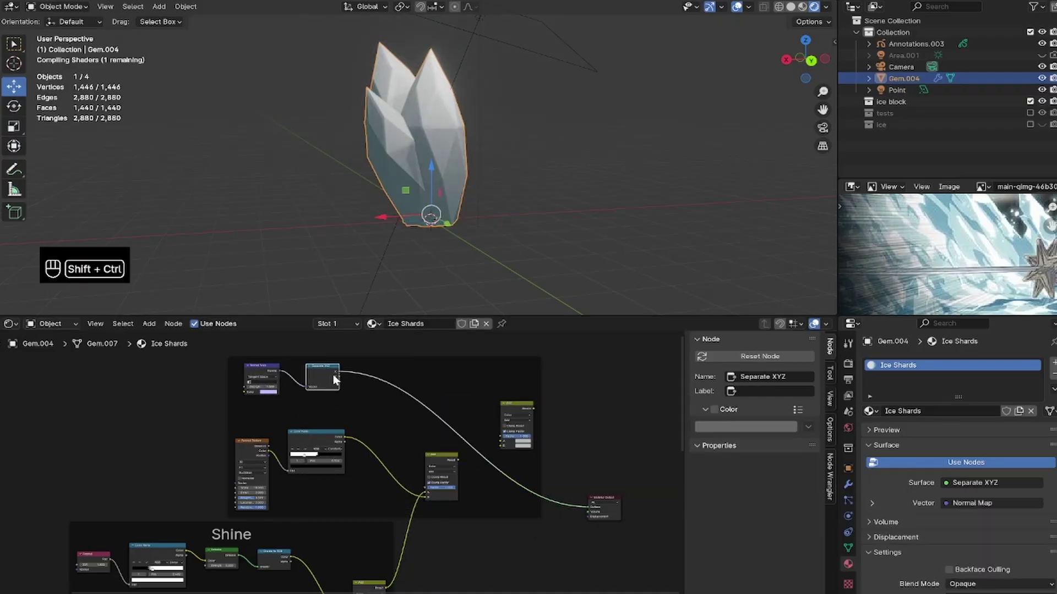
ctrl+shift+click(331, 380)
ctrl+shift+click(330, 382)
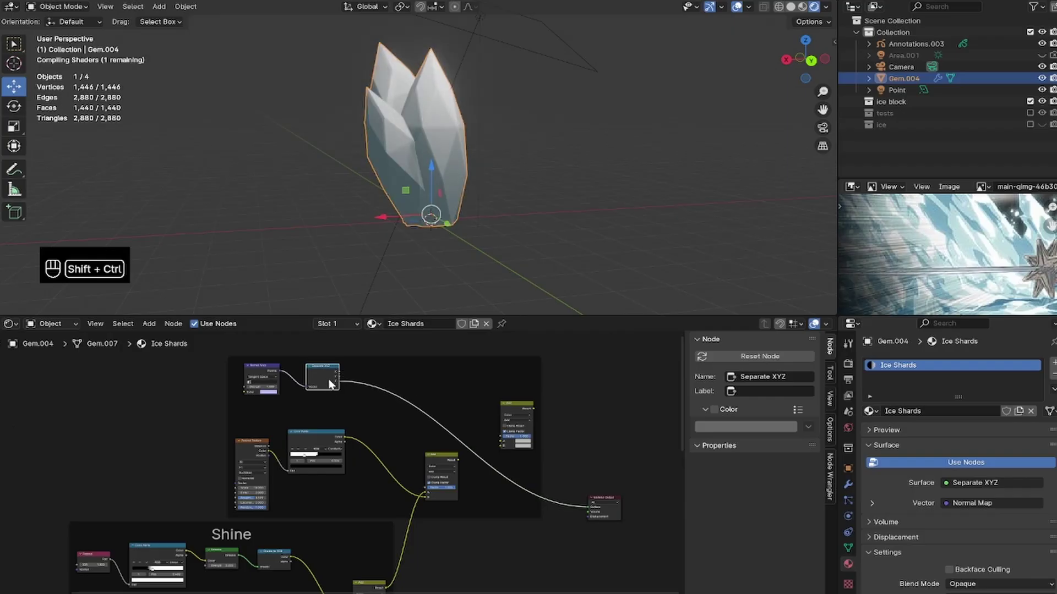
key(ctrl+s)
scroll(417, 428, up, 1)
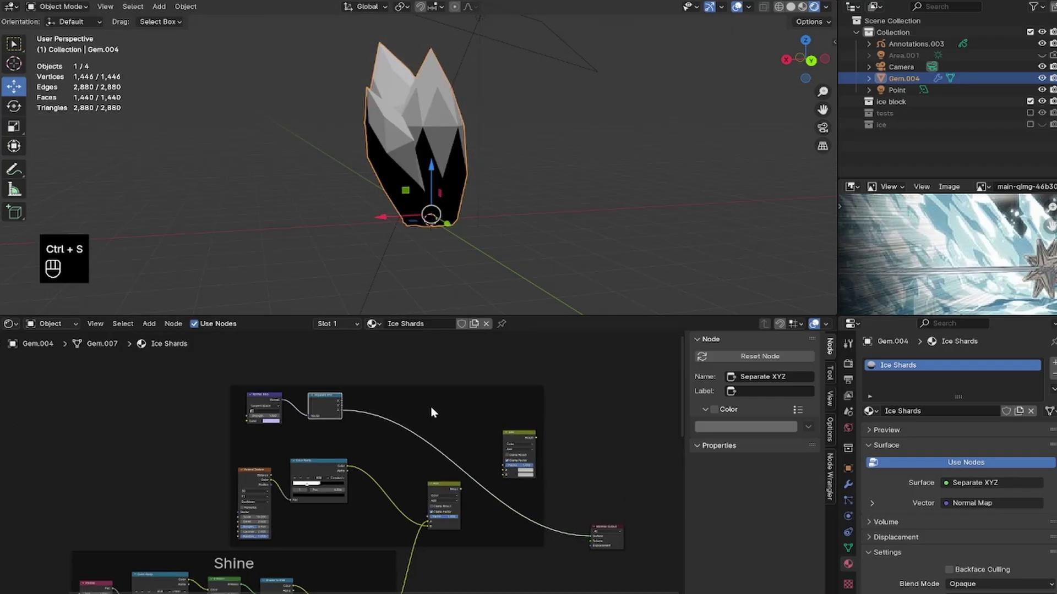
- Insert a Math node set to Add with a value of 0.500 on the Separate XYZ node's Z output
key(shift+a)
text(math)
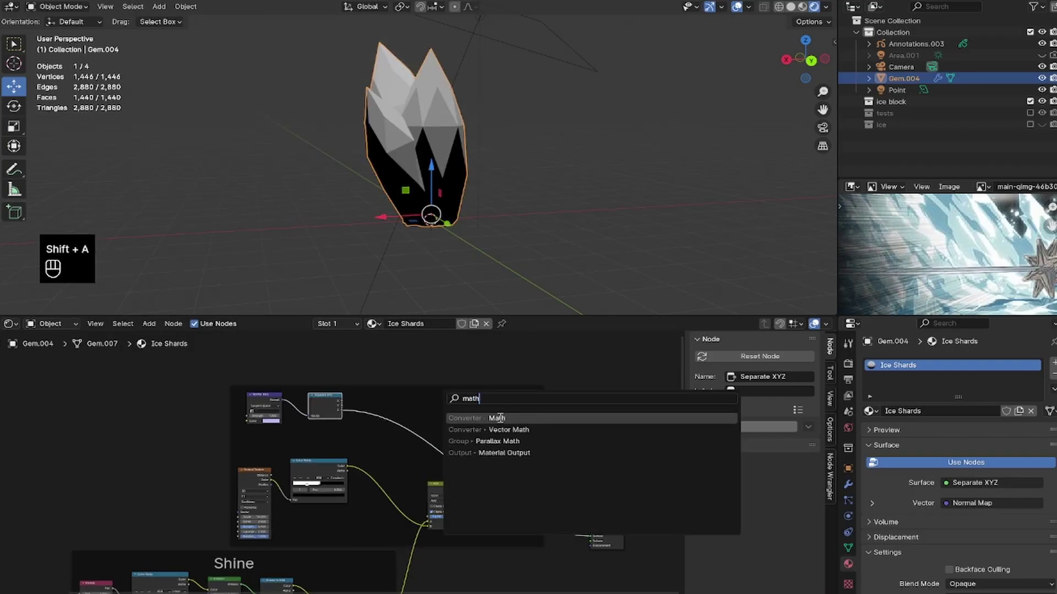
click(501, 418)
click(354, 399)
scroll(406, 425, up, 2)
middle_drag(420, 418, 414, 439)
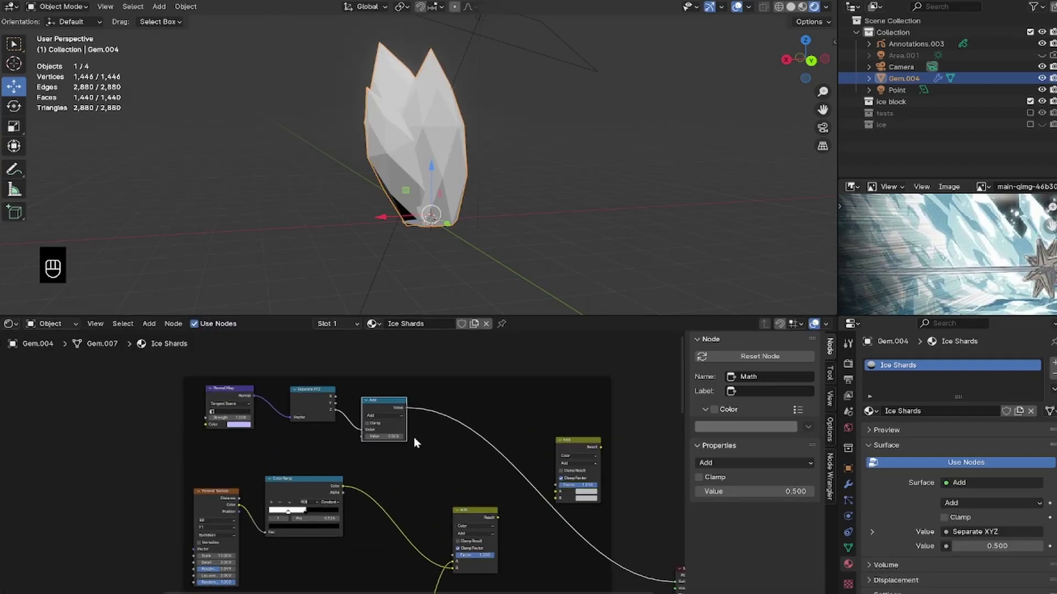
- Insert a Color Ramp after the Math node and move its black stop inward
scroll(417, 438, up, 3)
key(shift+a)
text(col)
click(538, 414)
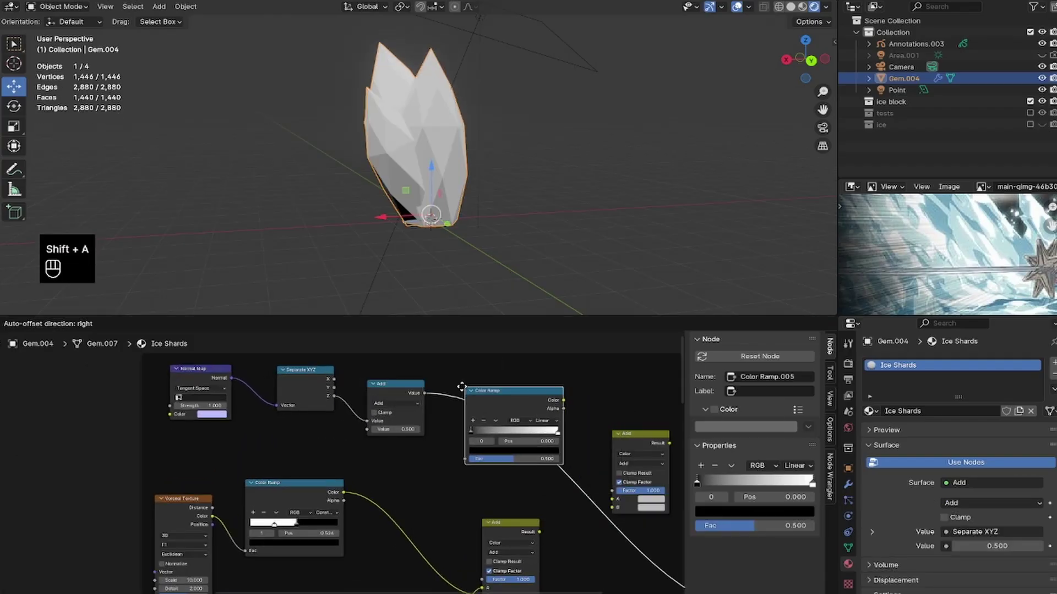
click(444, 381)
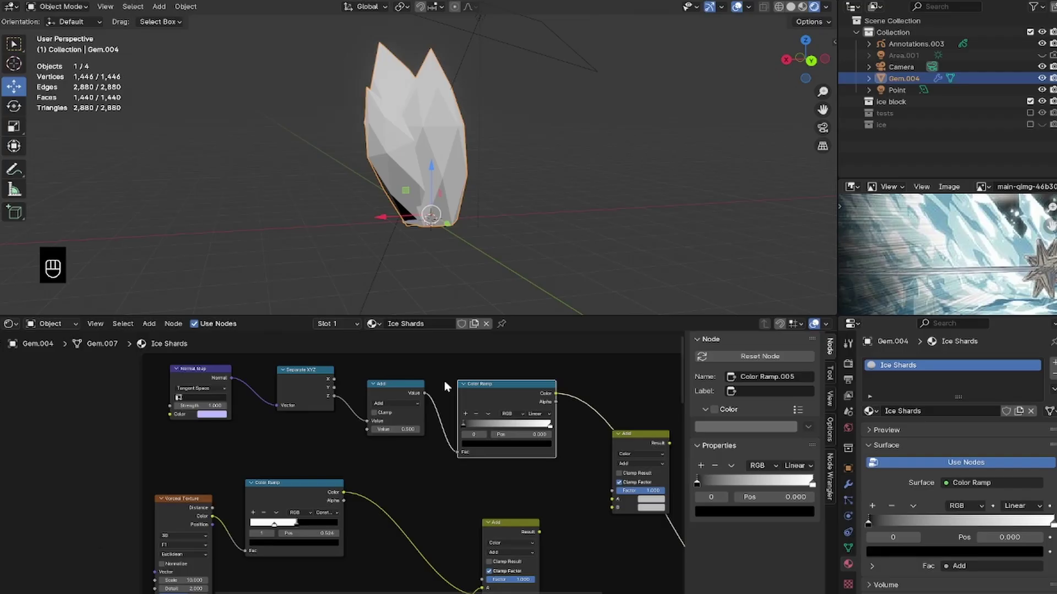
mouse_move(463, 425)
mouse_down()
mouse_move(555, 438)
mouse_move(489, 423)
mouse_up()
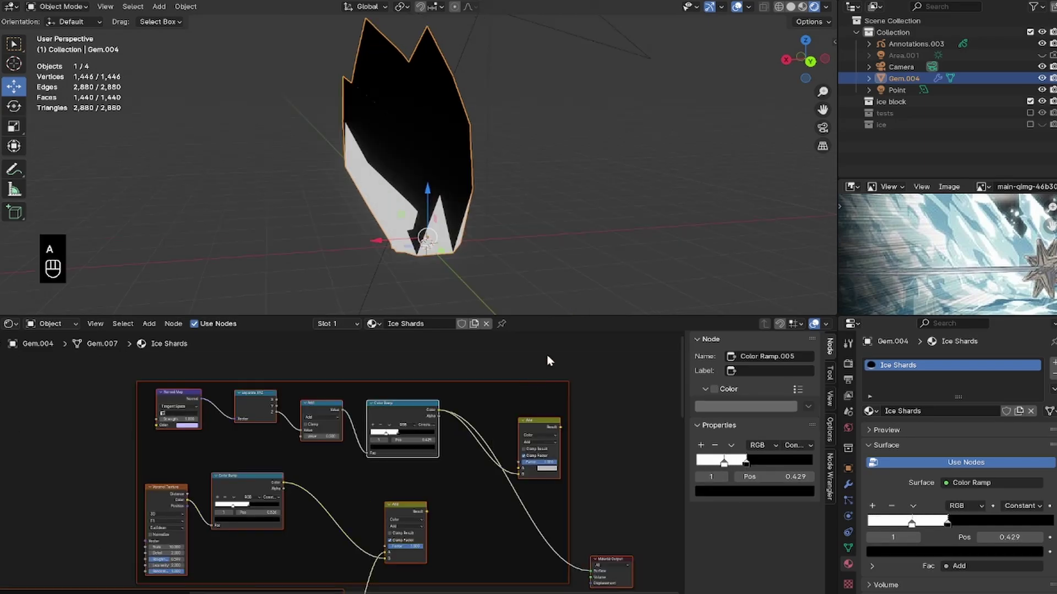
- Add an Emission node and park it beyond the detail frame
key(shift+a)
text(m)
key(Return)
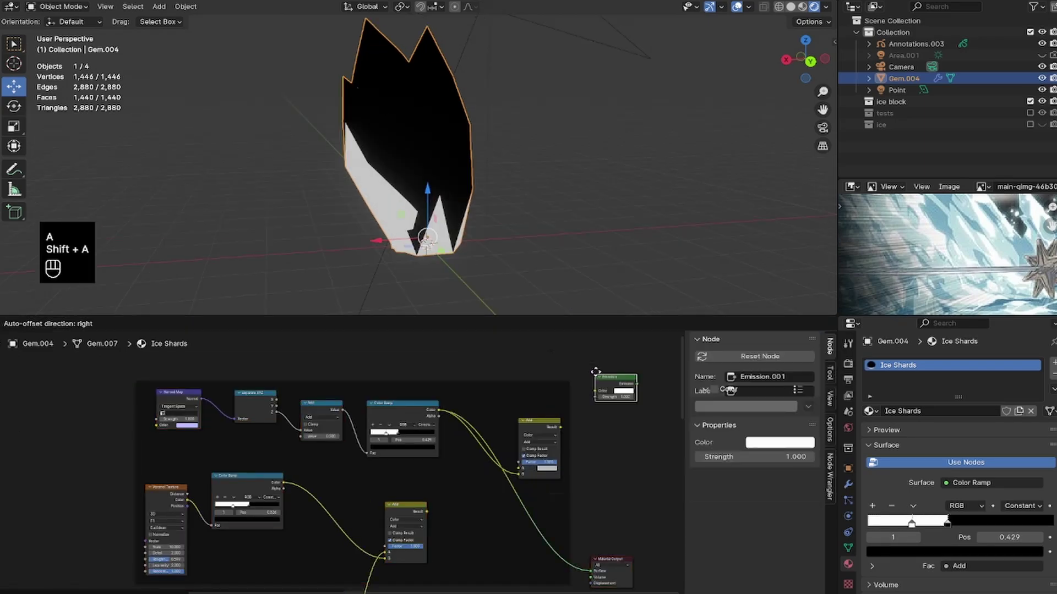
click(605, 351)
- Insert a Shader to RGB node between the new Color Ramp and the last Add node, with the Emission node ahead of it
scroll(495, 391, down, 5)
middle_drag(413, 472, 470, 416)
key(shift+a)
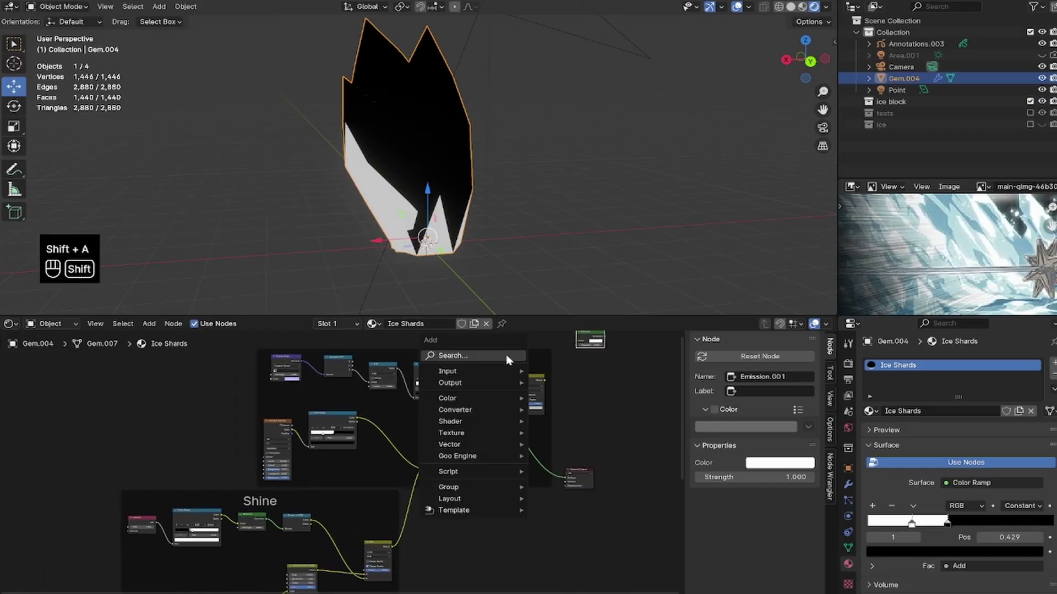
text(sh)
click(578, 434)
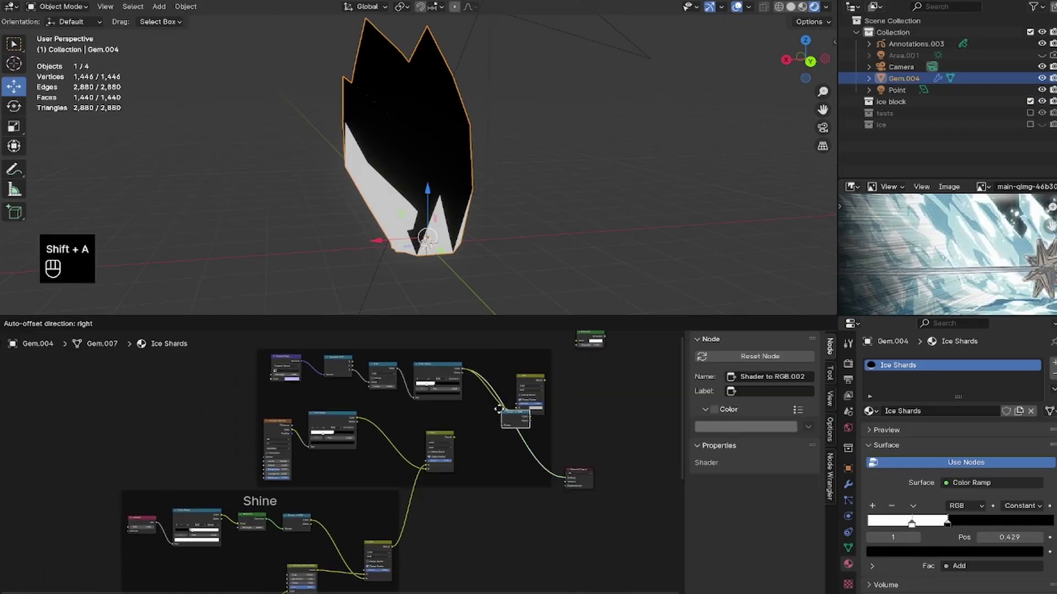
click(487, 402)
drag(585, 340, 487, 398)
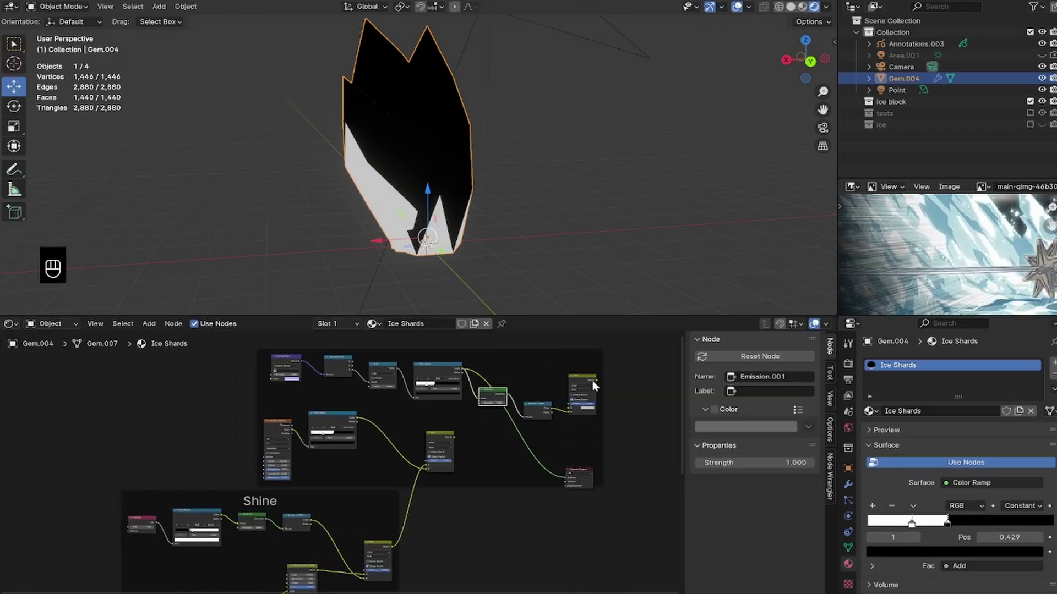
- Connect the Voronoi layer's Add result to A of the last Add node, and route that node to a relocated Material Output
drag(582, 473, 683, 399)
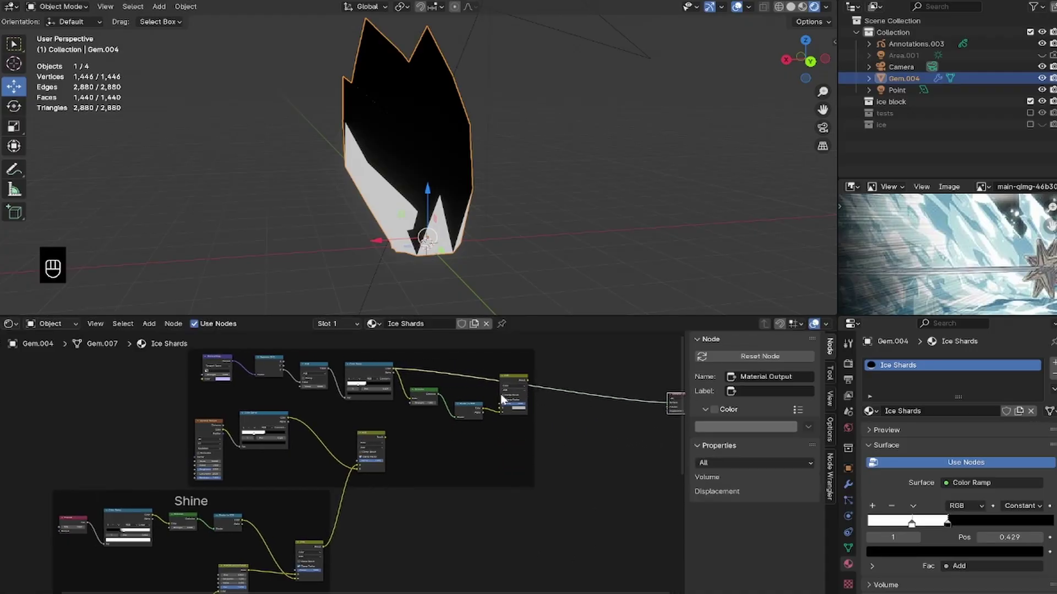
drag(387, 438, 501, 407)
ctrl+shift+click(527, 381)
ctrl+shift+click(509, 385)
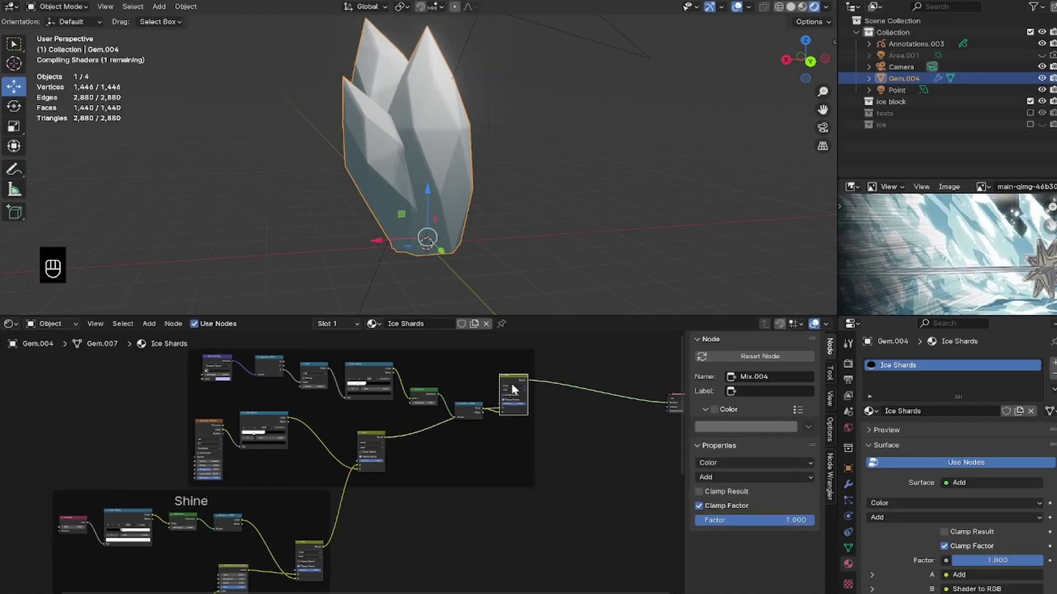
middle_drag(512, 388, 503, 425)
key(ctrl+s)
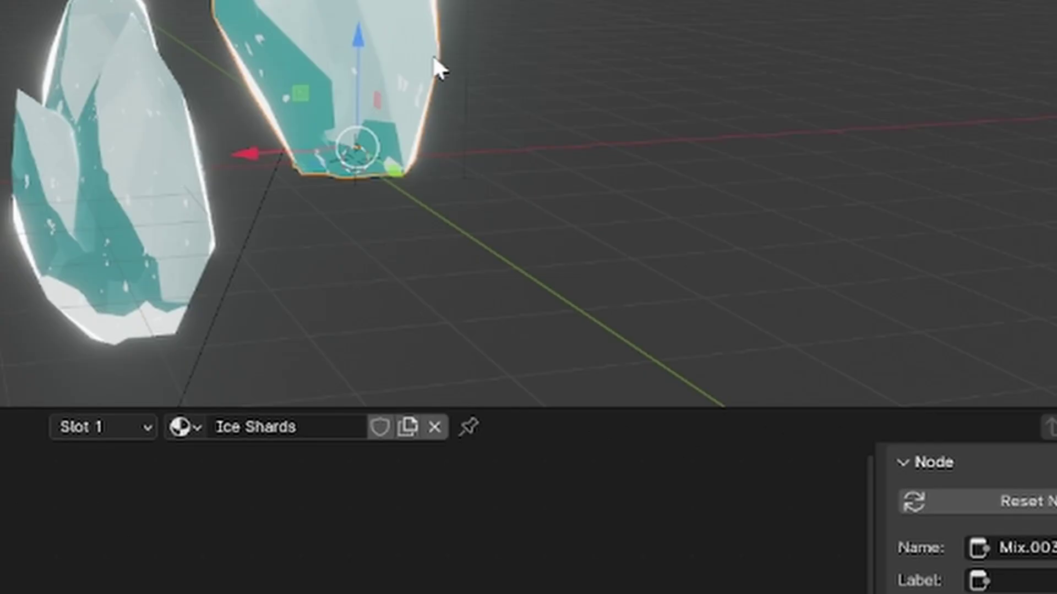
- Apply smooth shading to the shard cluster, save the file, and inspect the shards deselected
right_click(487, 161)
click(414, 117)
key(ctrl+s)
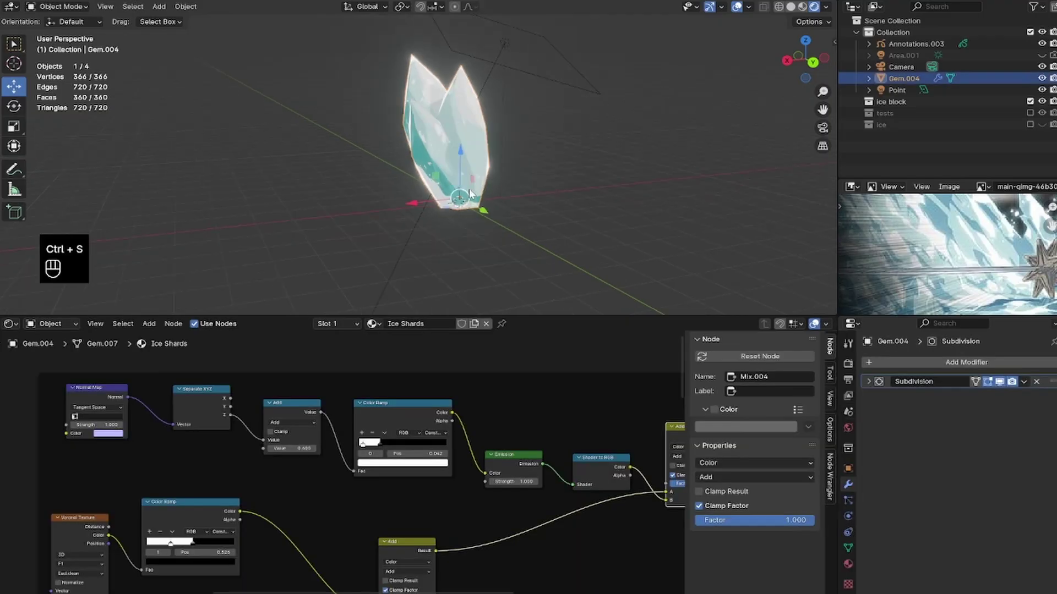
middle_drag(470, 193, 476, 202)
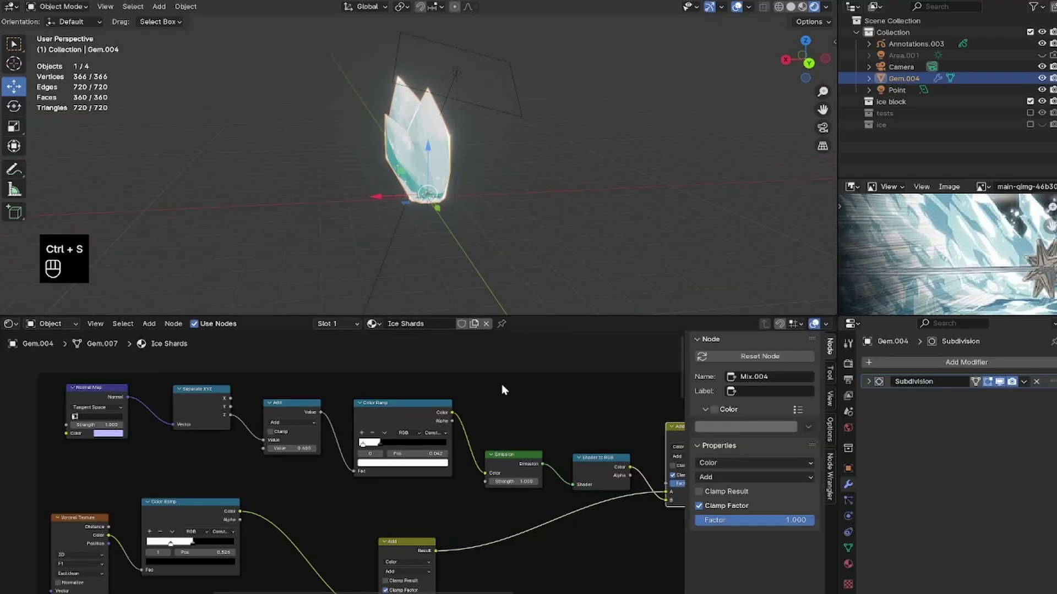
scroll(533, 437, down, 1)
click(556, 210)
scroll(523, 212, up, 2)
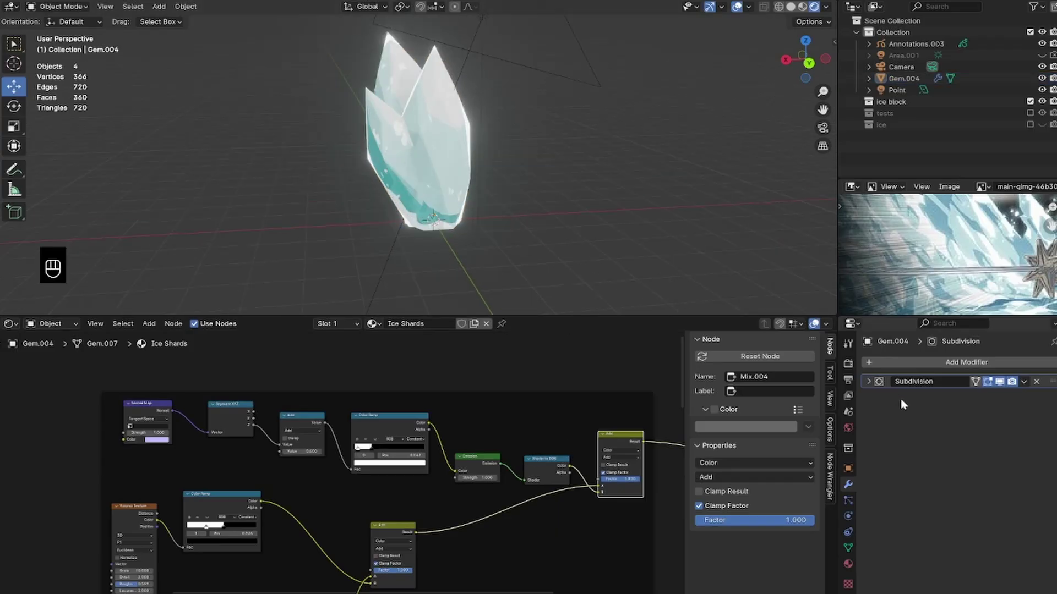
- Try Shade Flat on the shard cluster, and reapply Shade Smooth by Angle at 30° with sharp edges kept
click(868, 382)
click(460, 164)
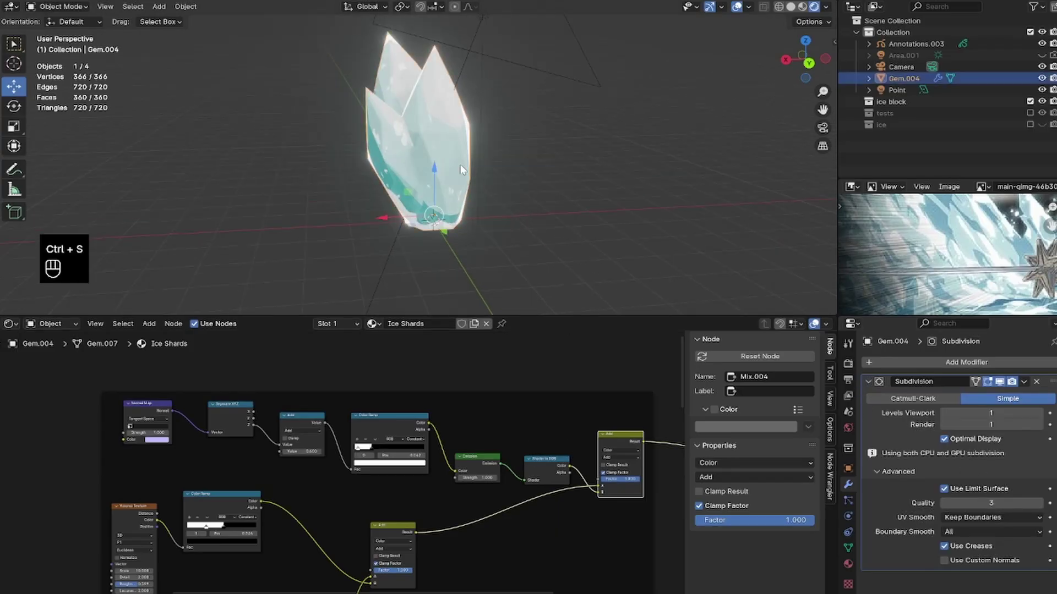
right_click(460, 164)
click(492, 159)
right_click(516, 156)
click(516, 156)
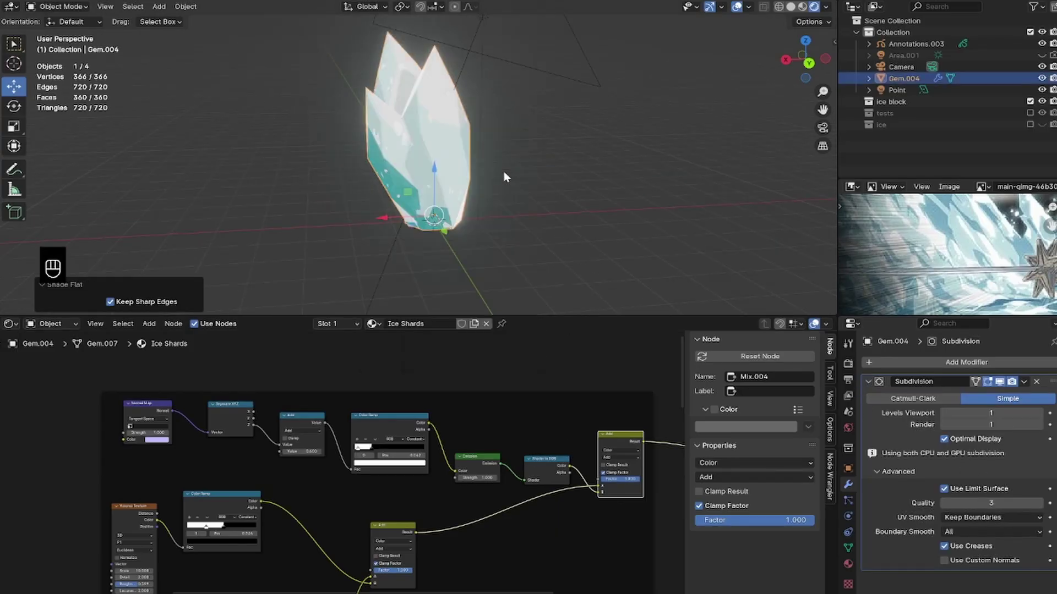
right_click(561, 152)
click(561, 160)
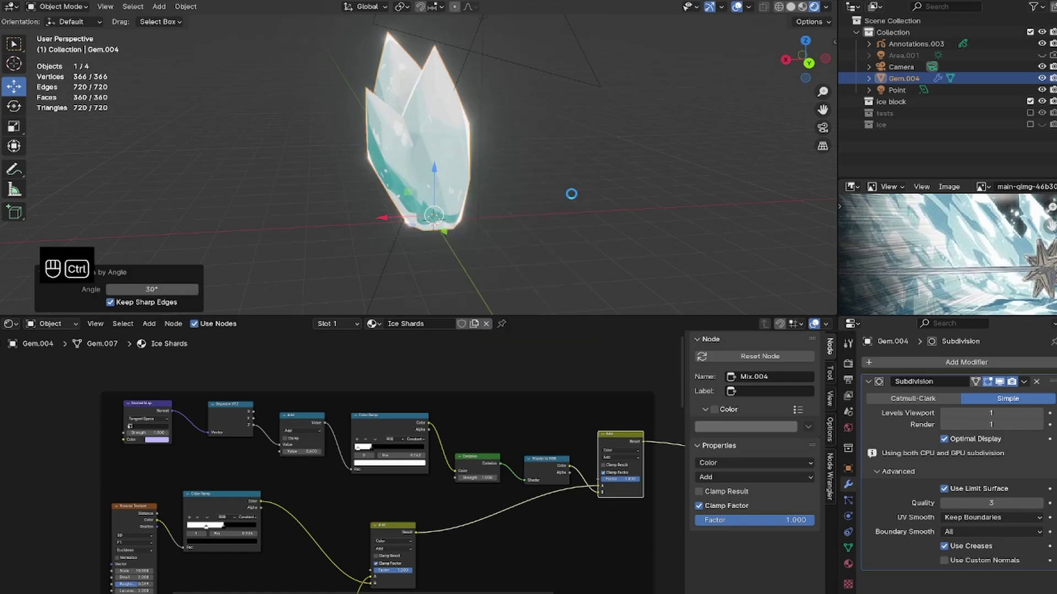